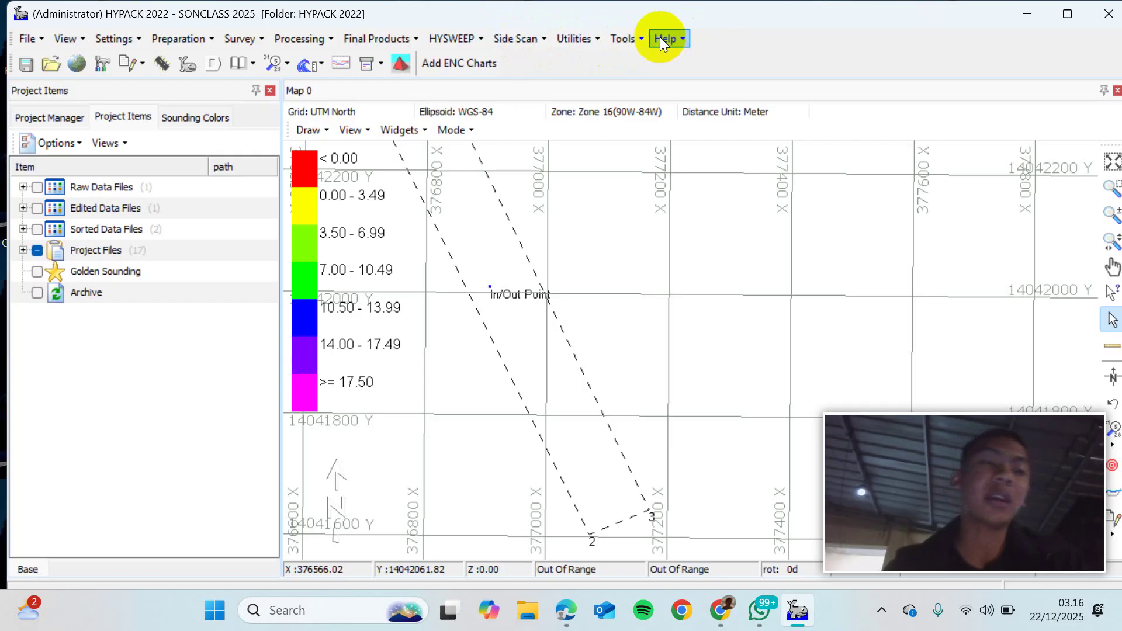
Step: Look over the commands for managing the project and the list of views that can be shown
left_click(37, 41)
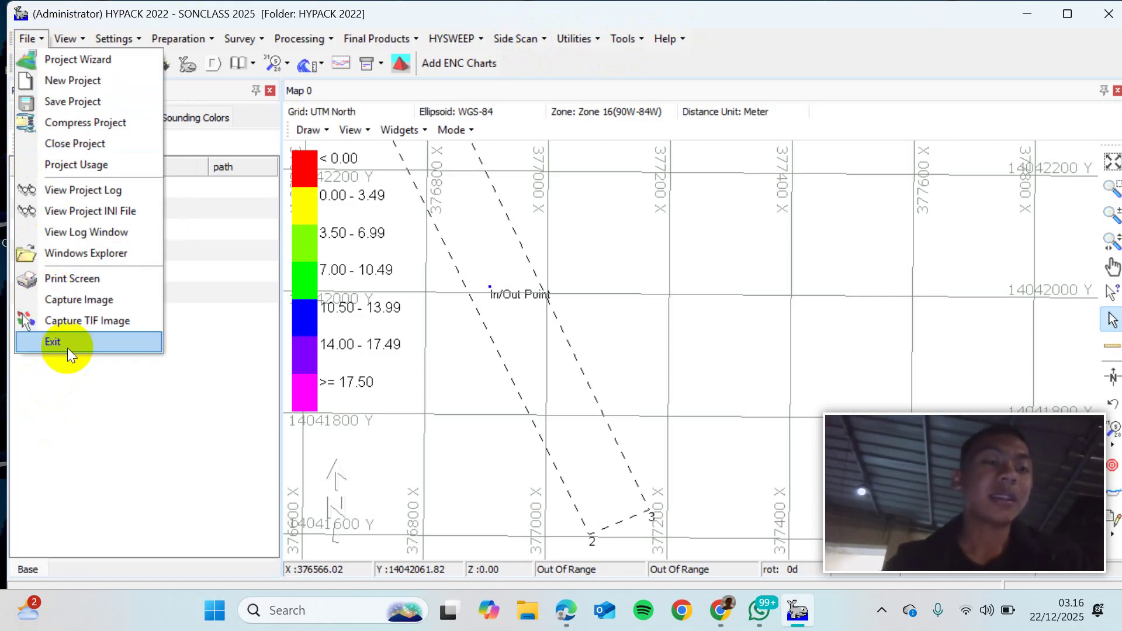
left_click(68, 393)
left_click(67, 41)
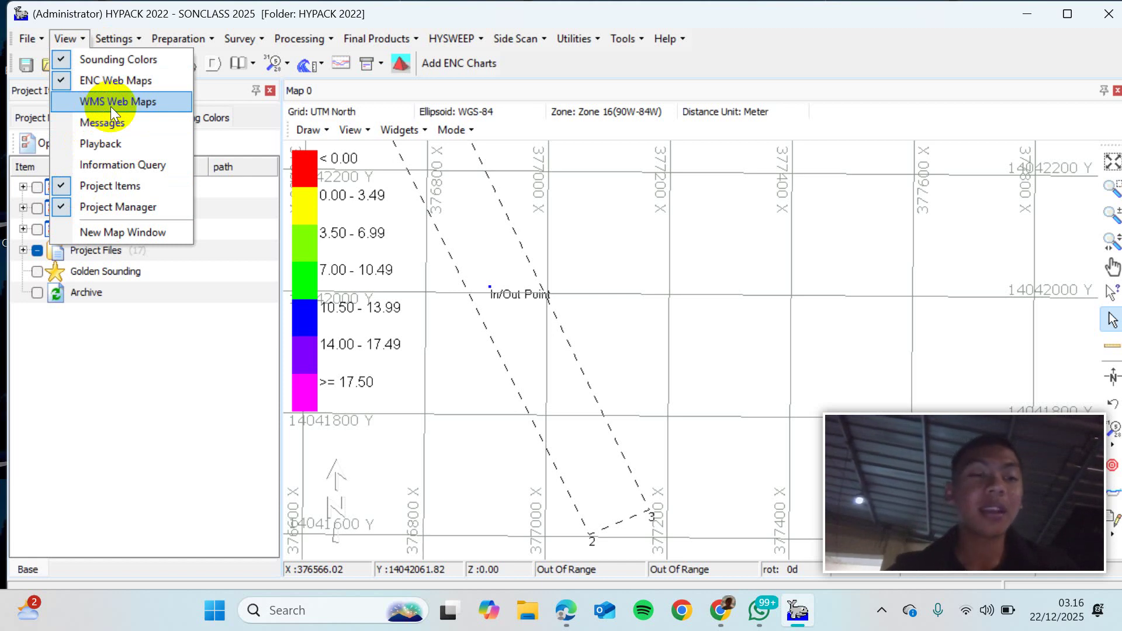
left_click(101, 367)
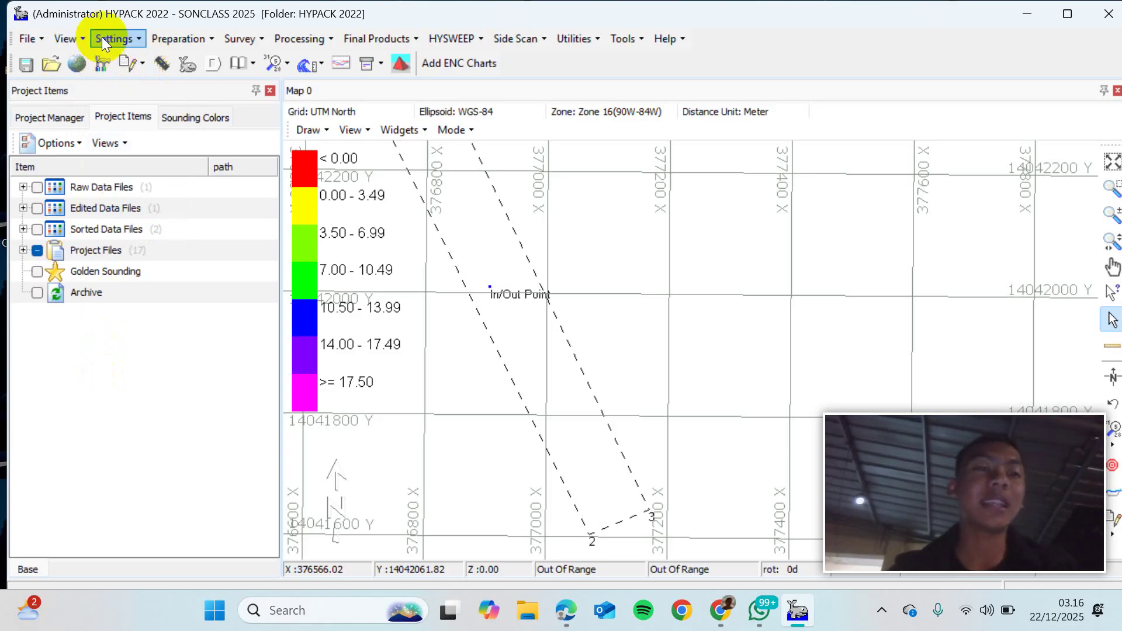
Step: Bring up the Sounding Colors view with its color table options and close it
left_click(63, 44)
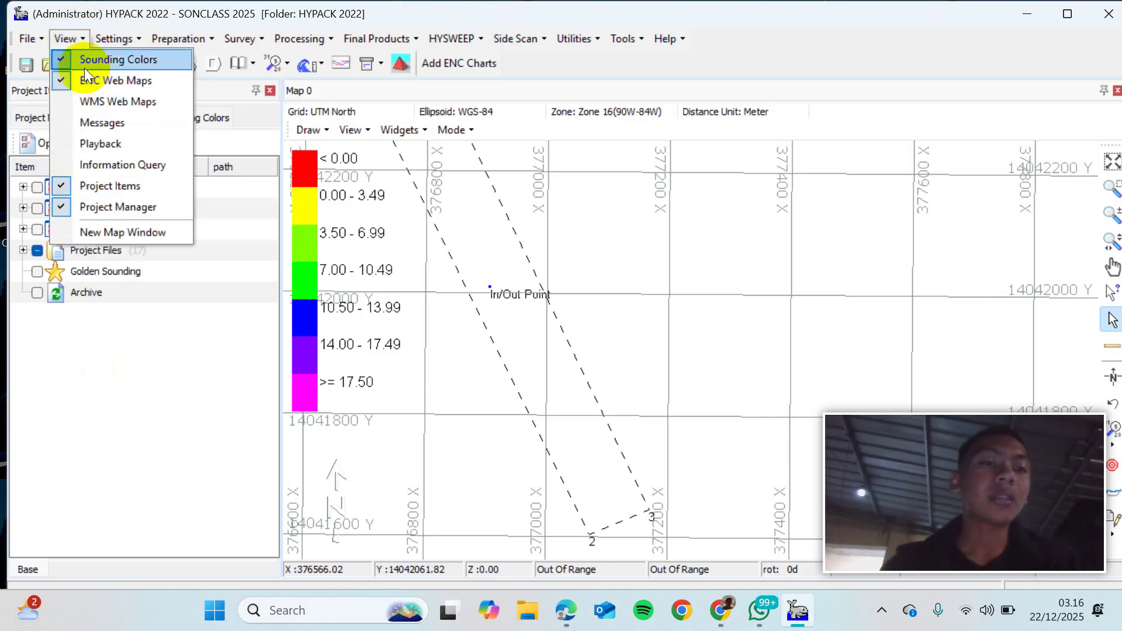
left_click(65, 59)
left_click(73, 36)
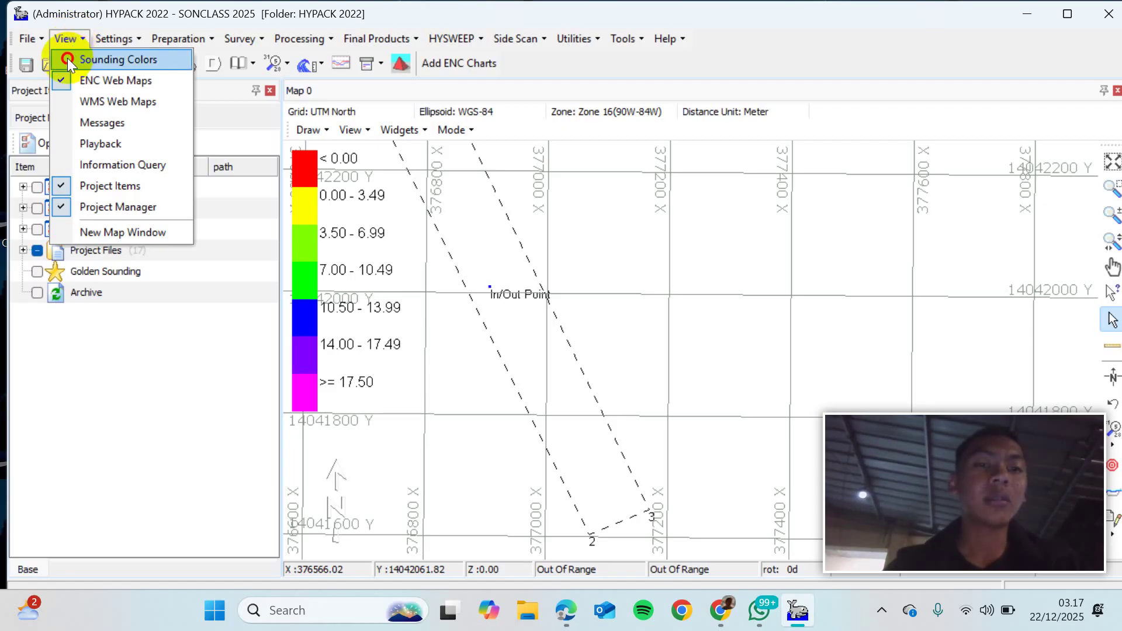
left_click(68, 58)
left_click(69, 40)
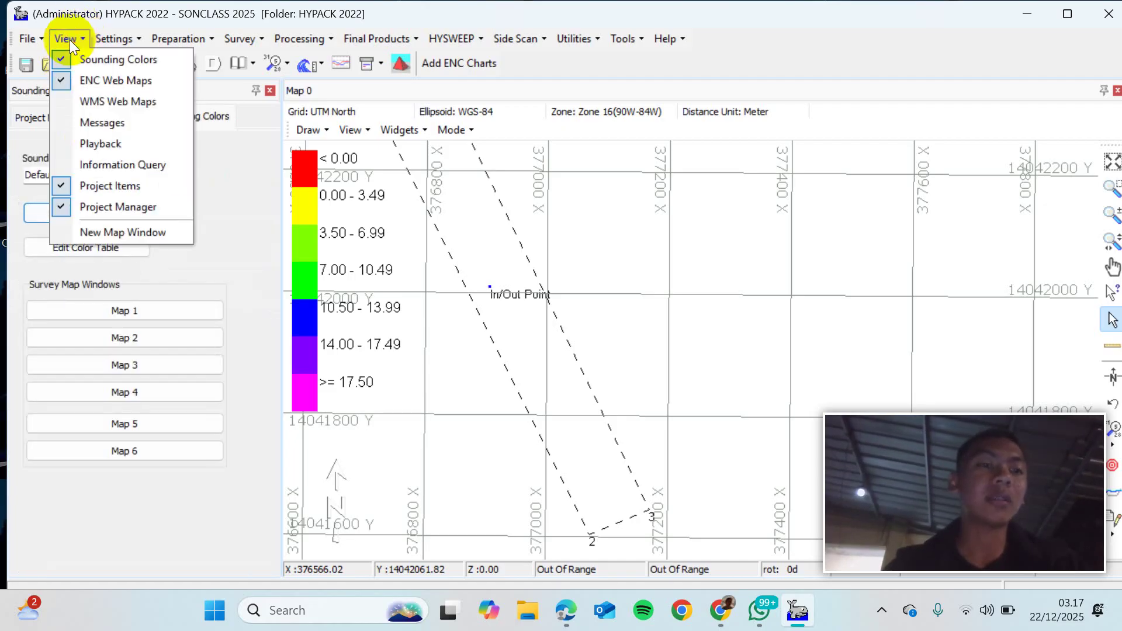
left_click(138, 553)
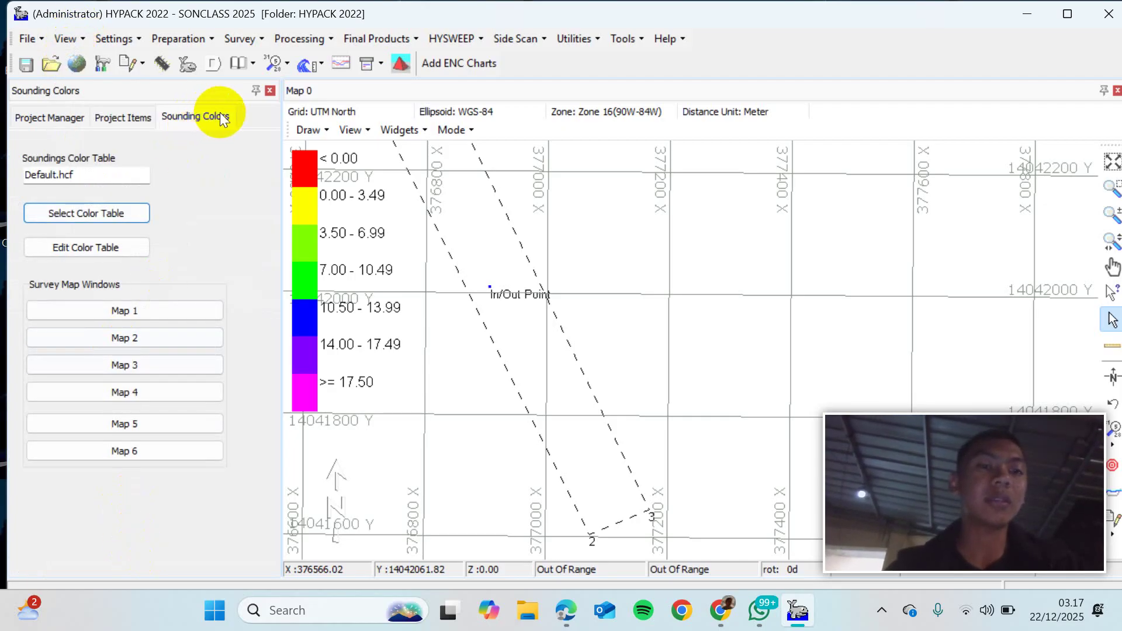
left_click(269, 90)
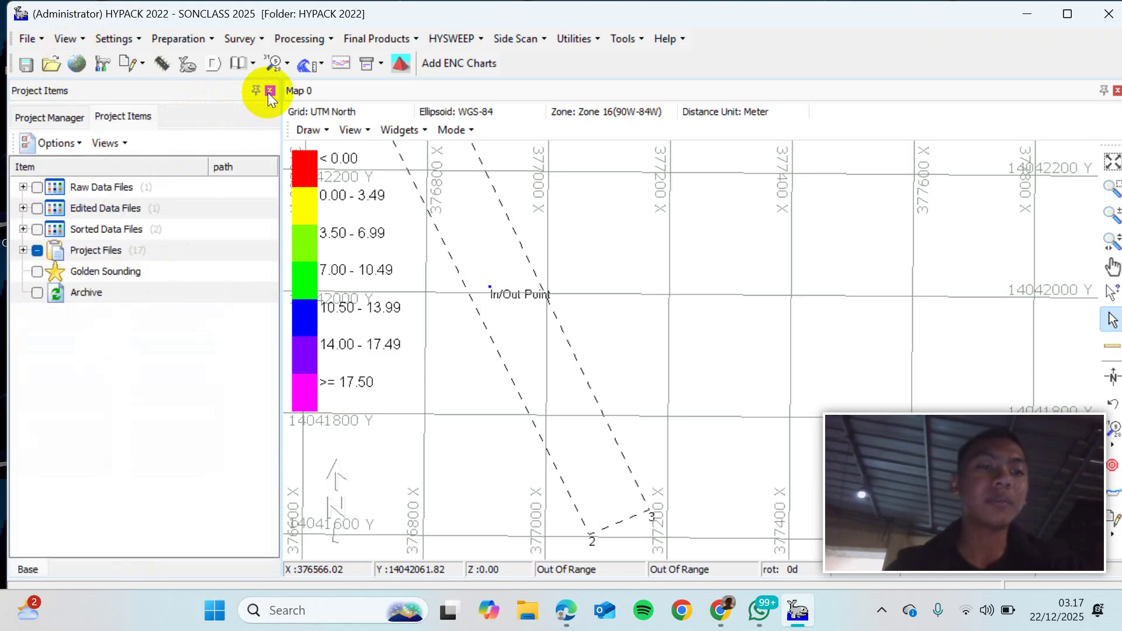
Step: Examine the general program settings, cancel without changes, and look over the other settings commands
left_click(112, 36)
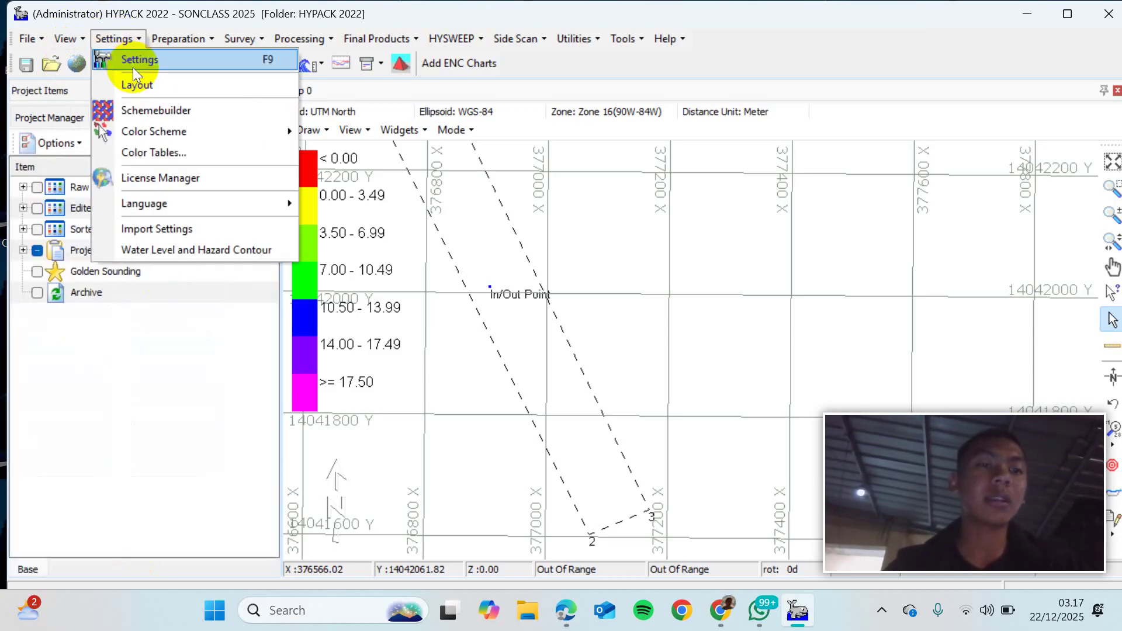
left_click(132, 67)
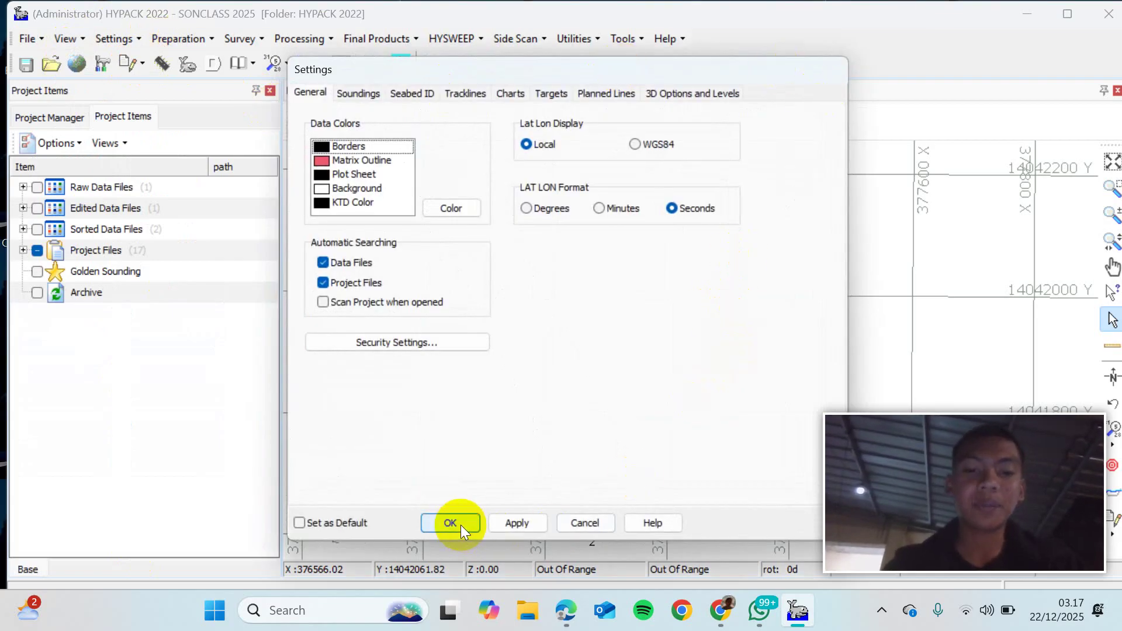
left_click(586, 523)
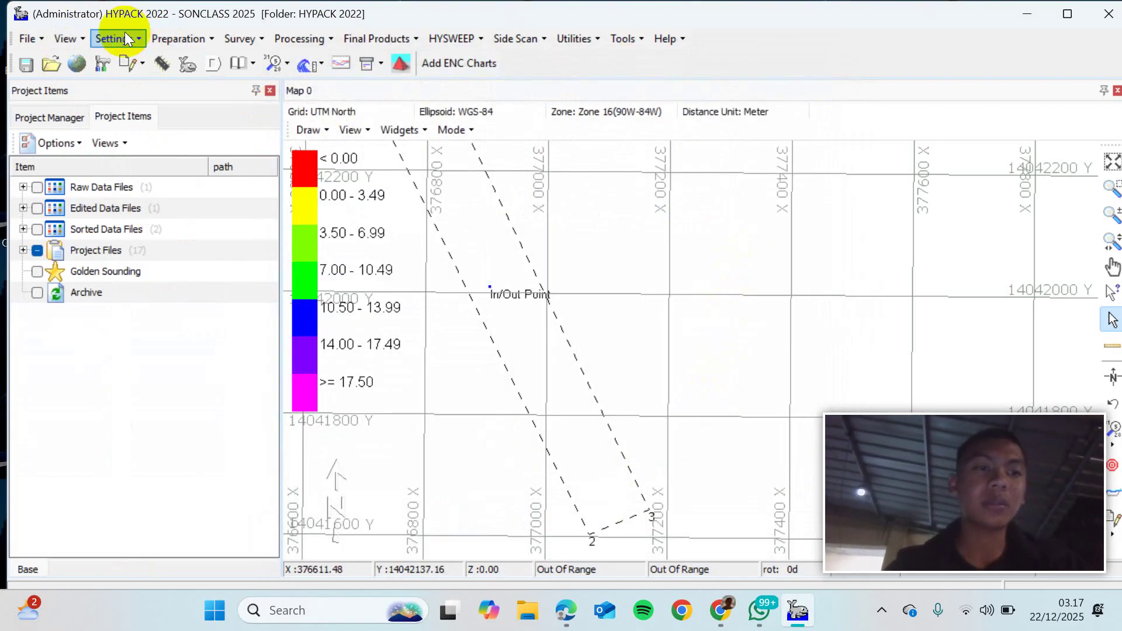
left_click(128, 39)
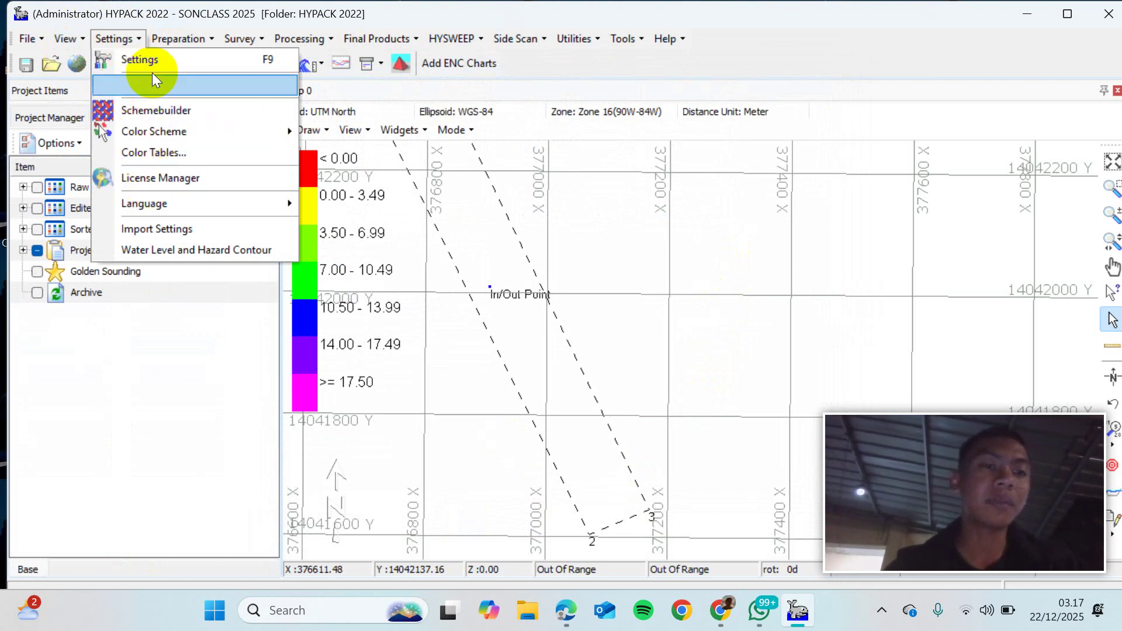
left_click(176, 354)
Step: Examine the commands offered for survey preparation, survey acquisition, and data processing, including the tide tools
left_click(181, 39)
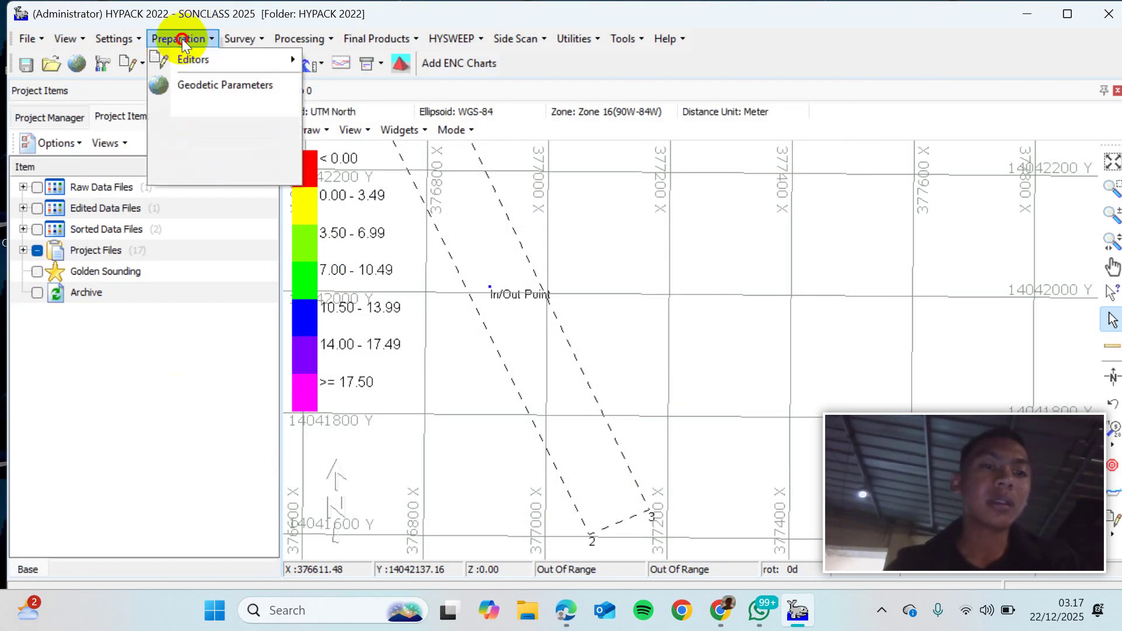
mouse_move(186, 70)
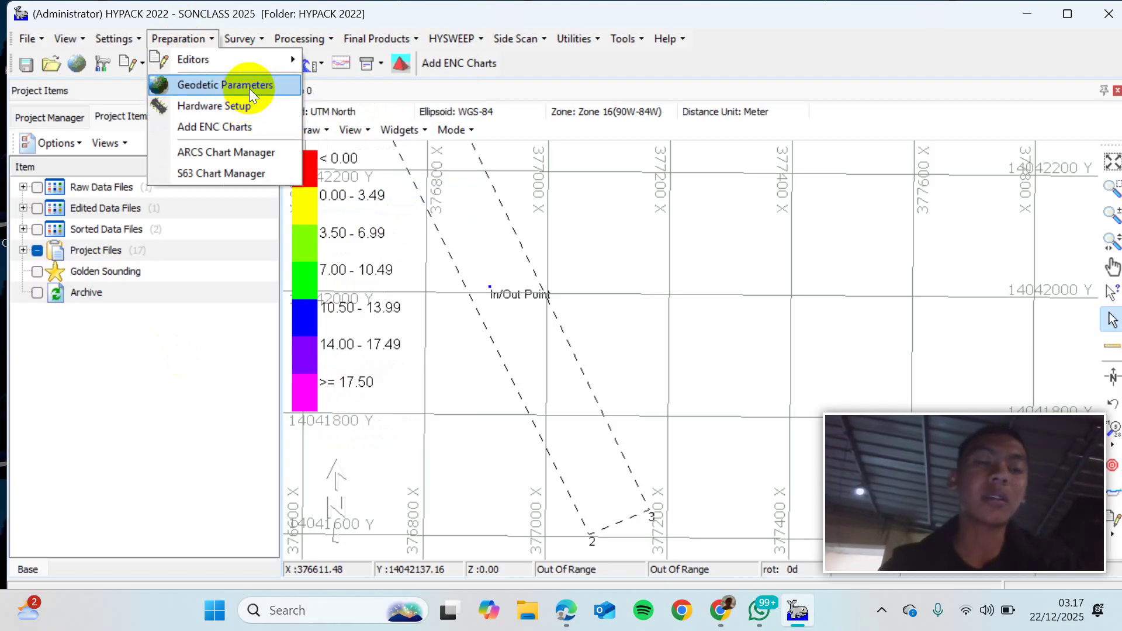
left_click(177, 350)
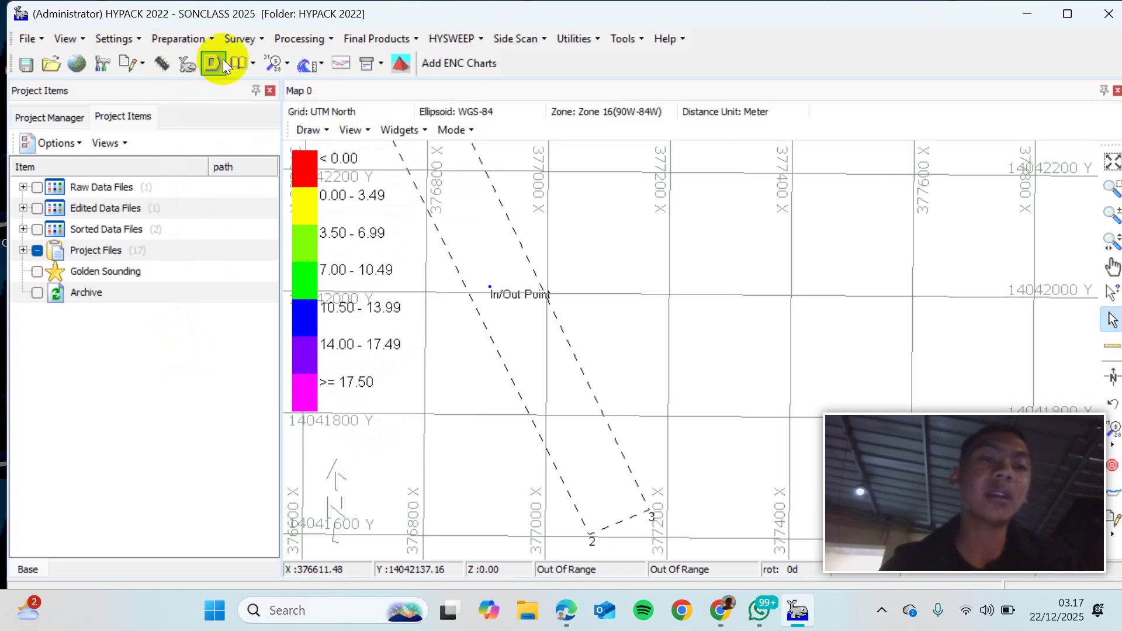
left_click(253, 37)
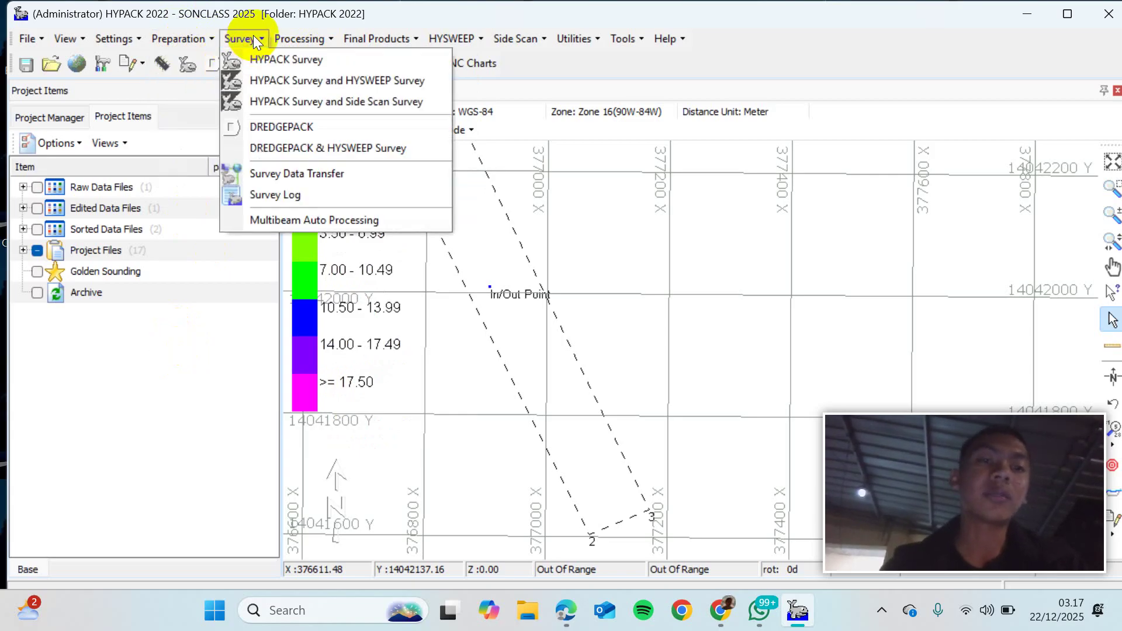
left_click(219, 374)
left_click(302, 60)
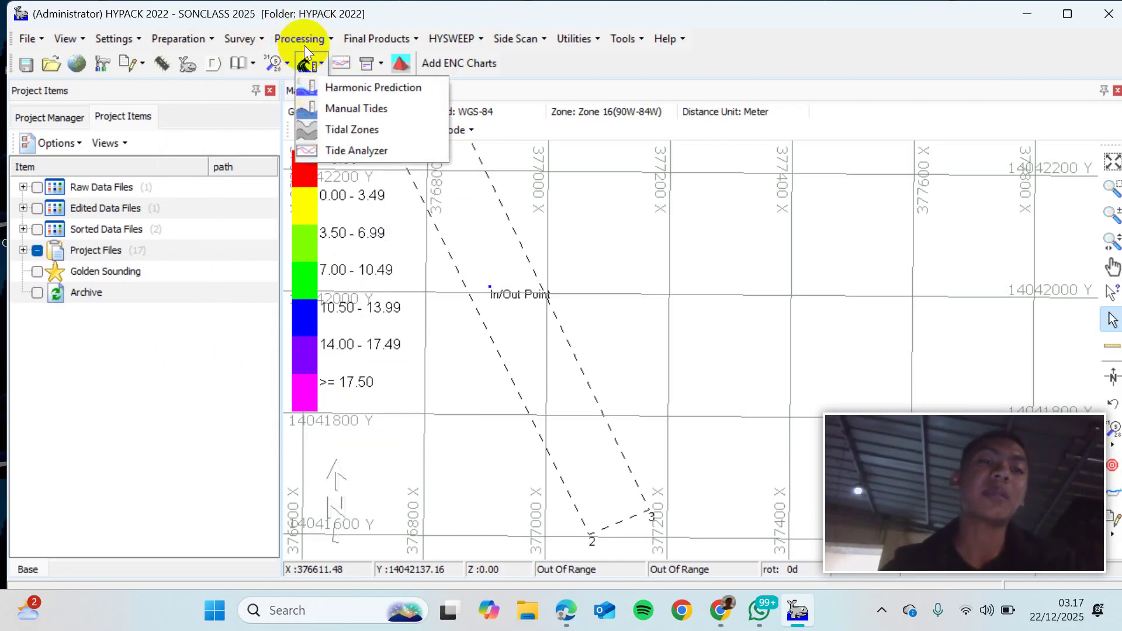
left_click(305, 40)
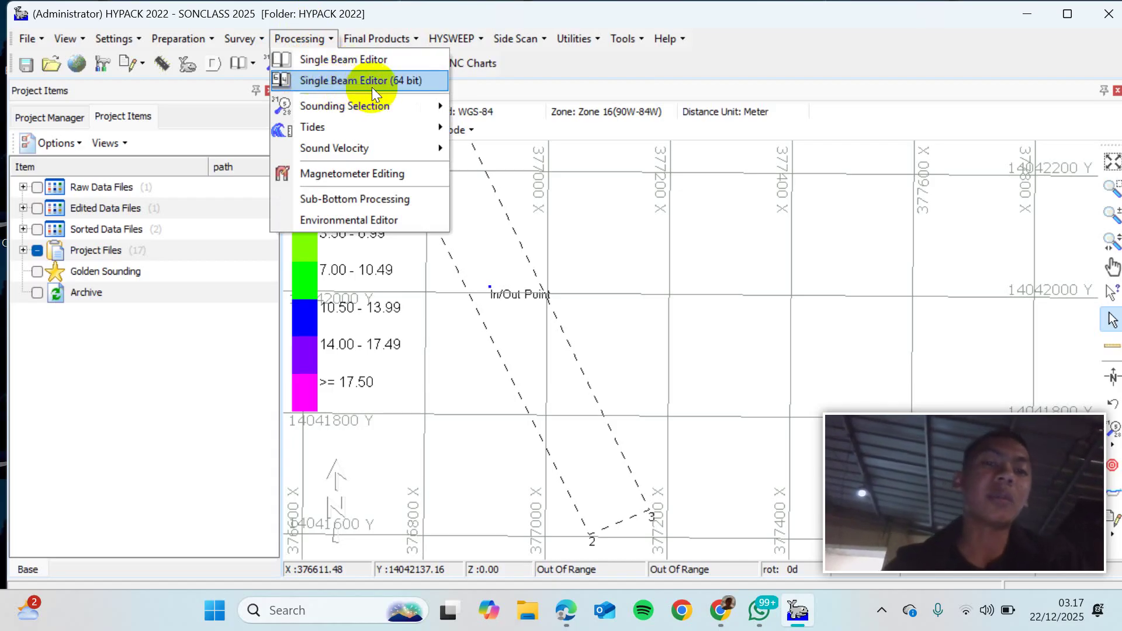
left_click(161, 391)
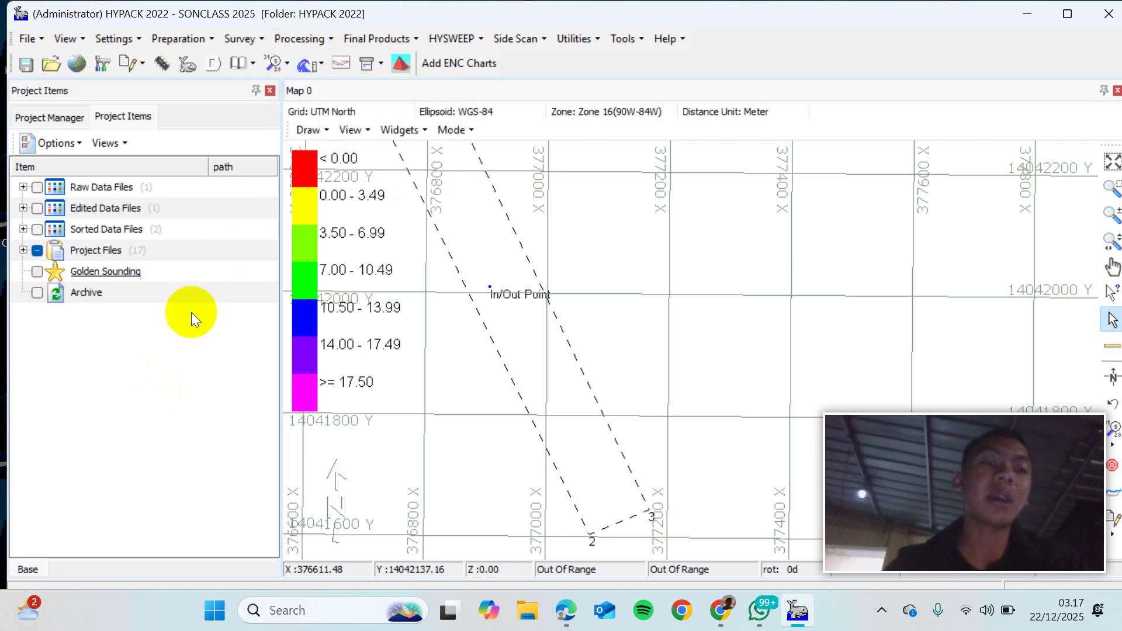
left_click(306, 41)
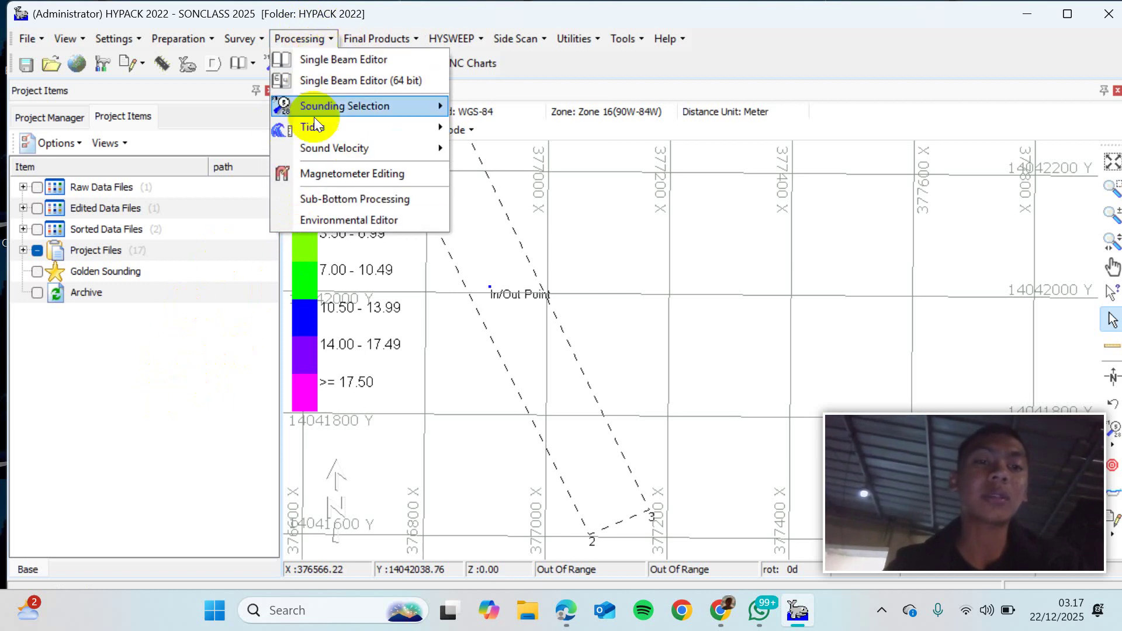
left_click(193, 376)
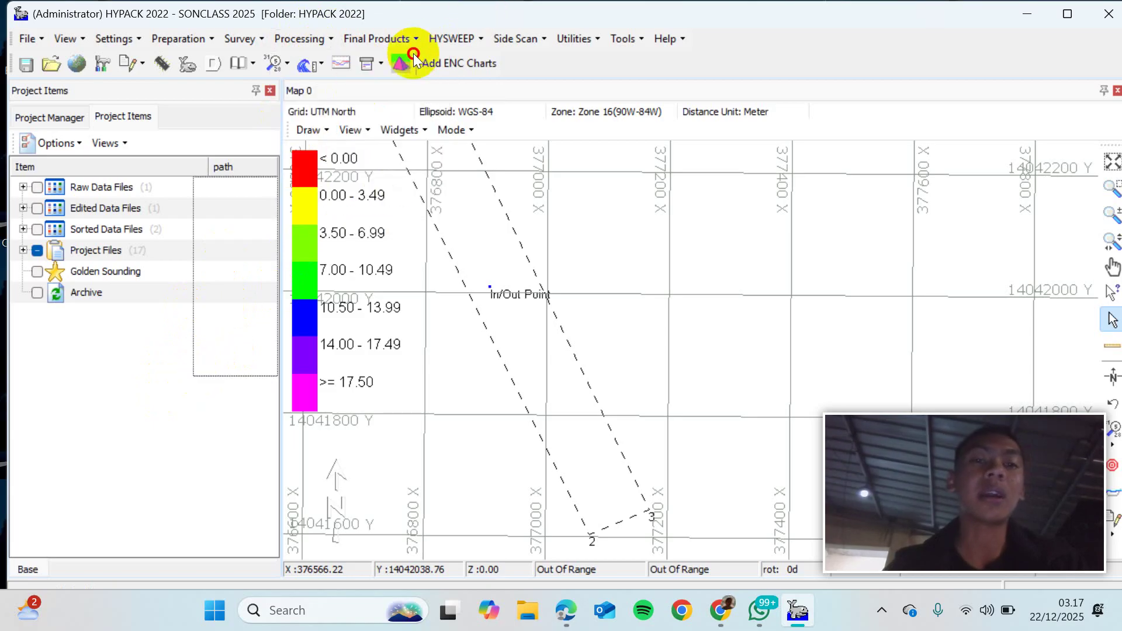
Step: Examine the commands offered for final products, HYSWEEP, side scan, utilities and external tools setup
left_click(395, 41)
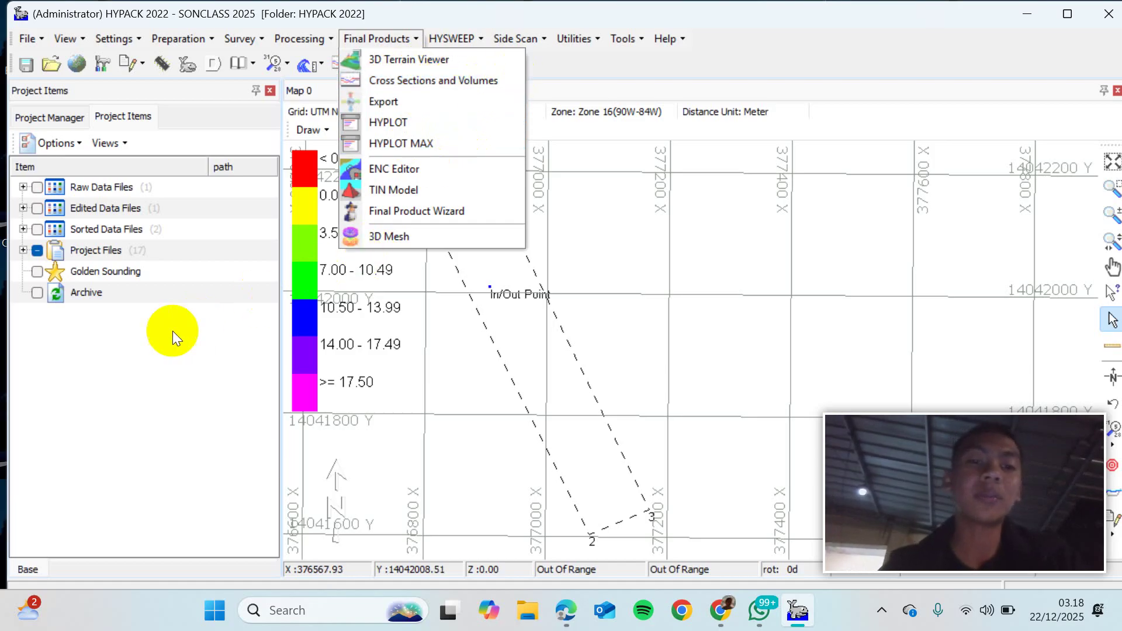
left_click(138, 352)
left_click(437, 38)
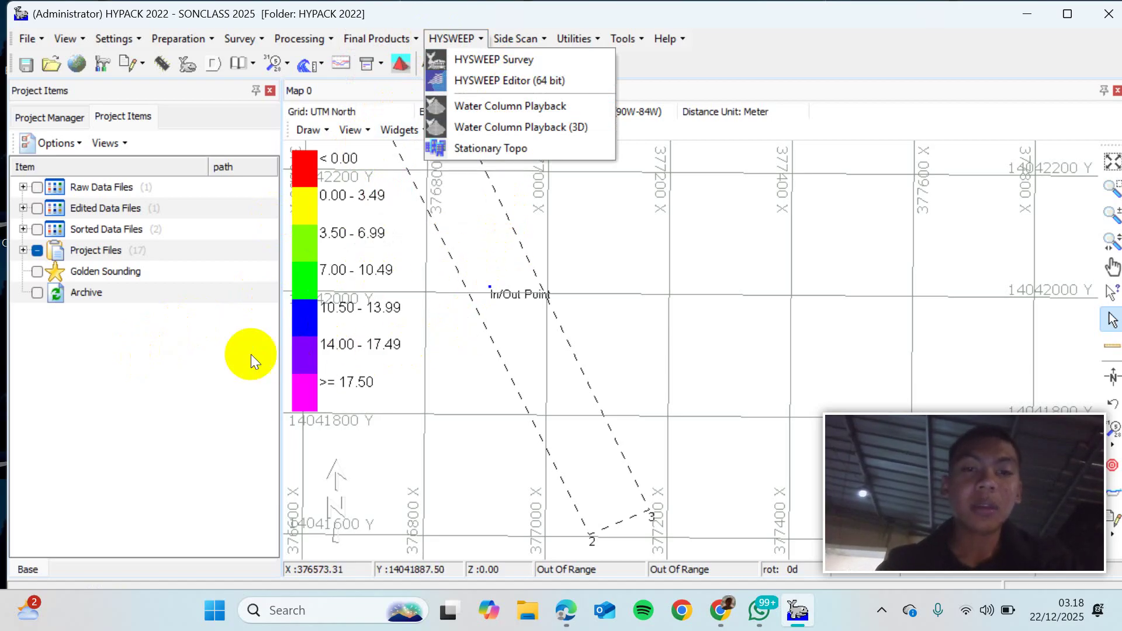
left_click(198, 360)
left_click(524, 39)
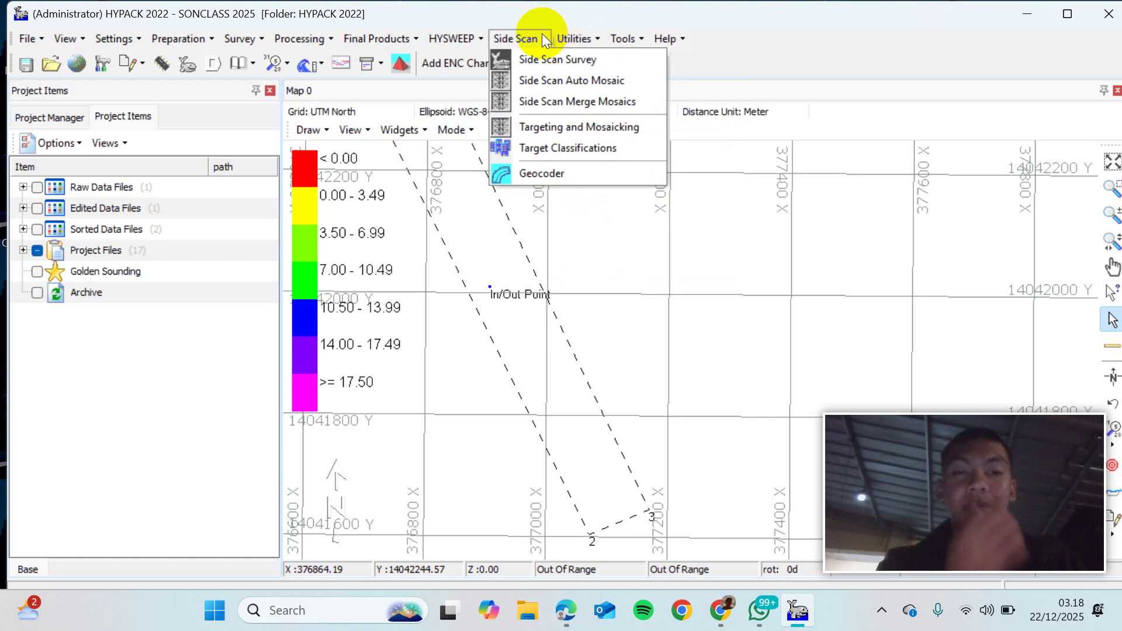
mouse_move(578, 41)
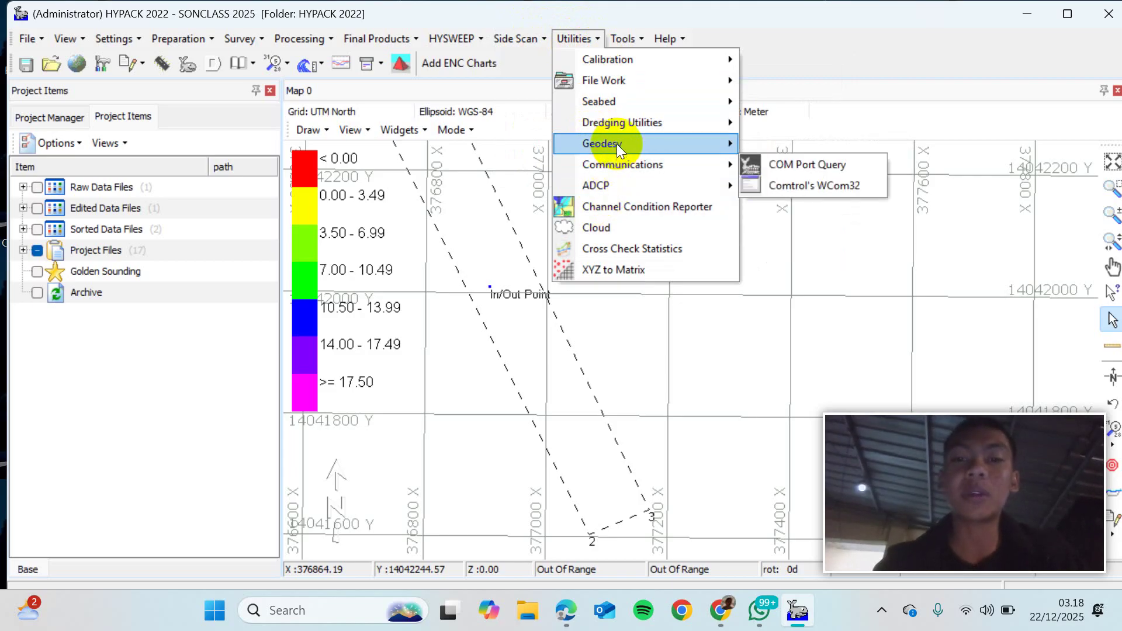
mouse_move(634, 100)
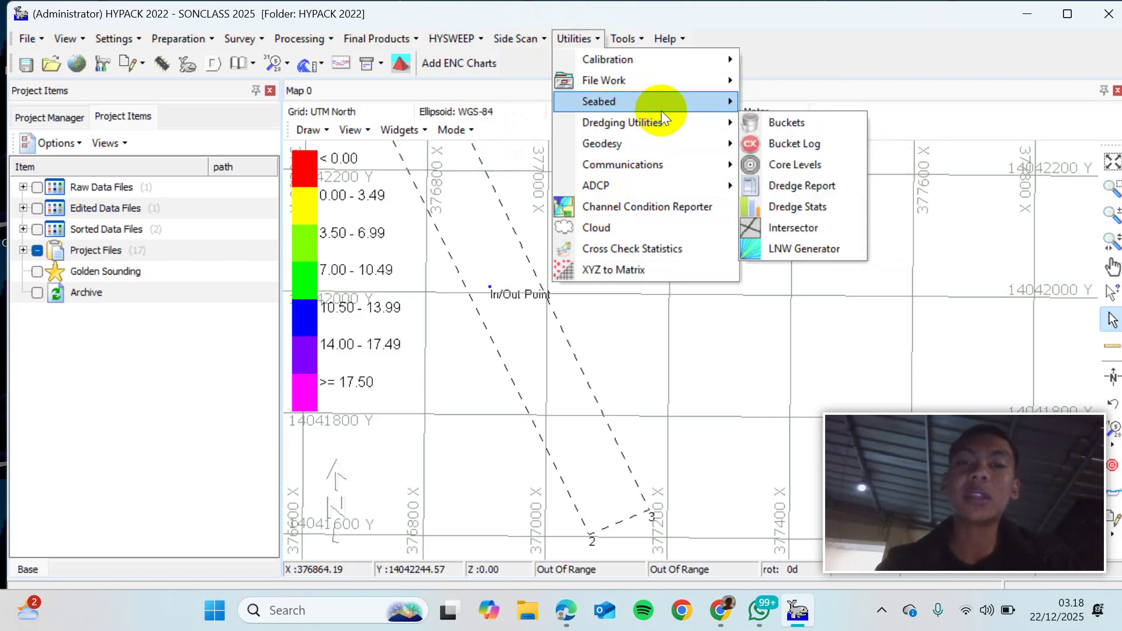
left_click(620, 39)
left_click(620, 40)
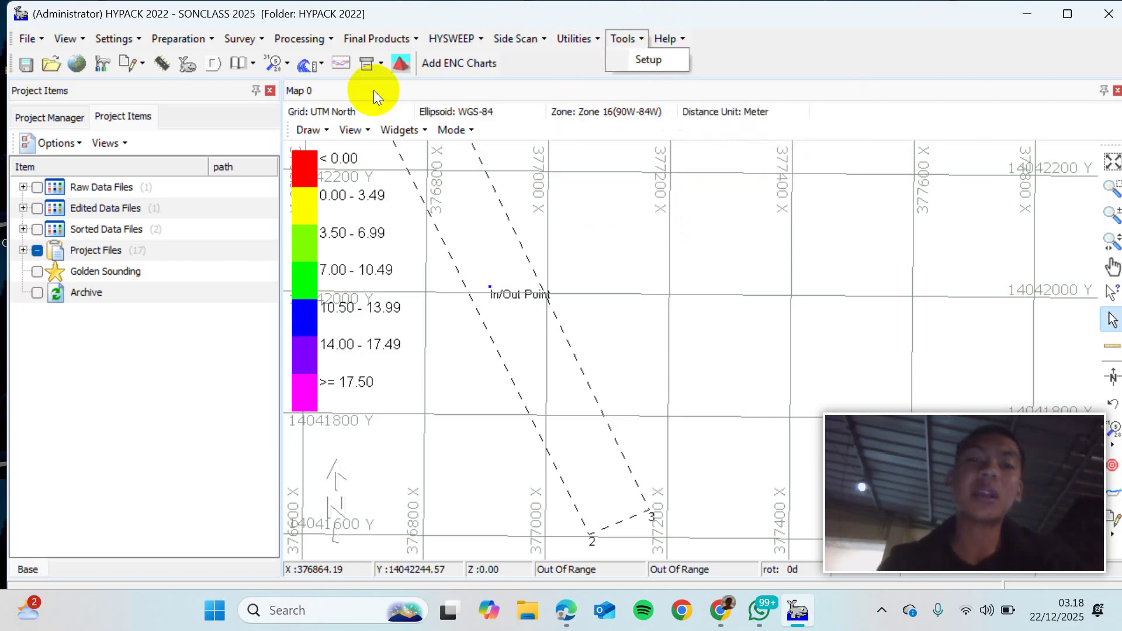
left_click(160, 408)
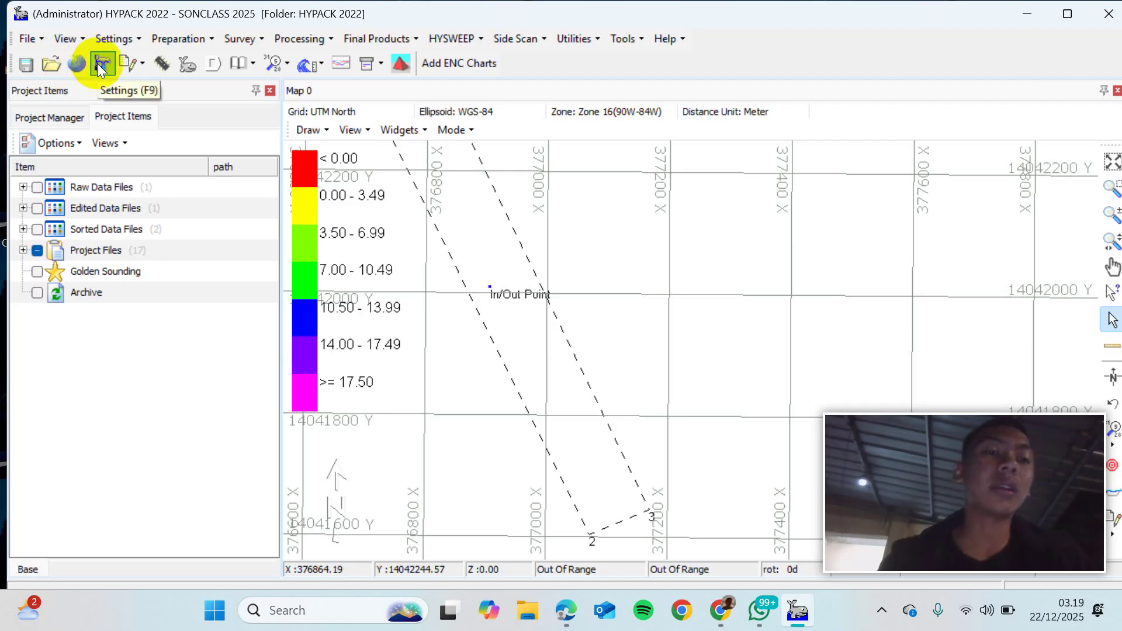
Step: Examine the shortcuts for the preparation editors and the Single Beam Editor versions, comparing the editors with the Preparation commands
left_click(139, 62)
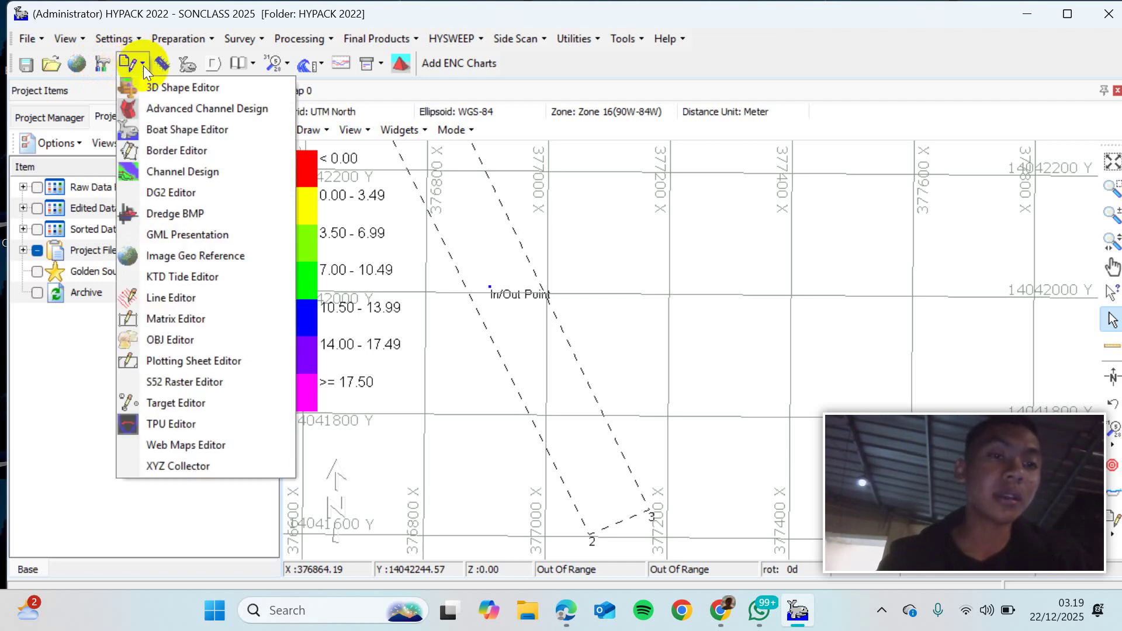
left_click(140, 62)
left_click(183, 40)
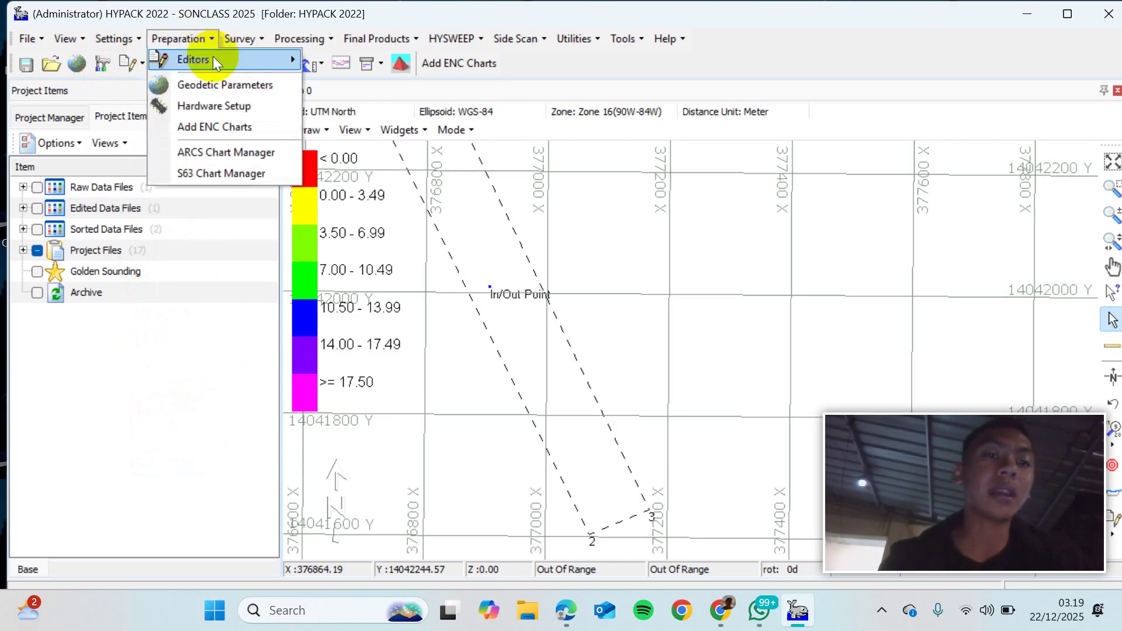
left_click(93, 493)
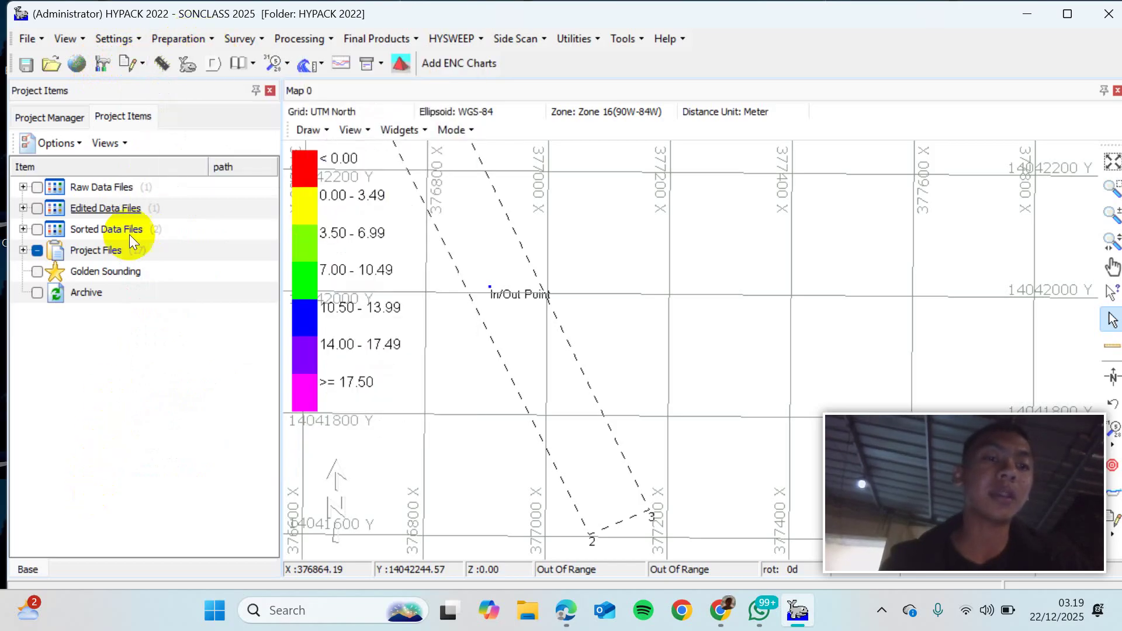
left_click(166, 65)
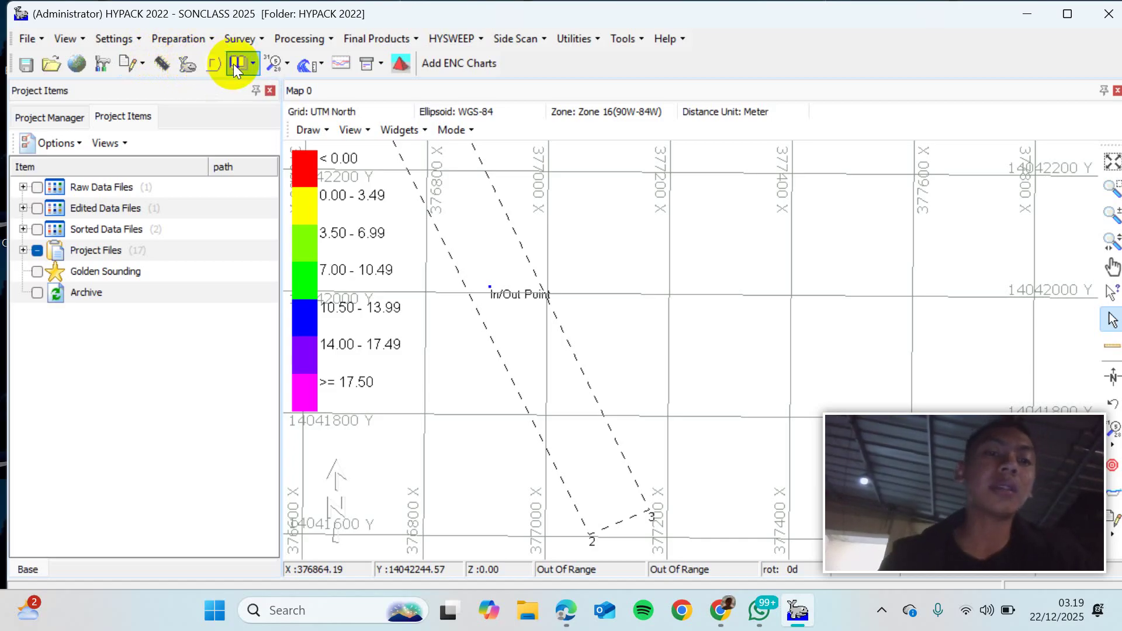
left_click(256, 58)
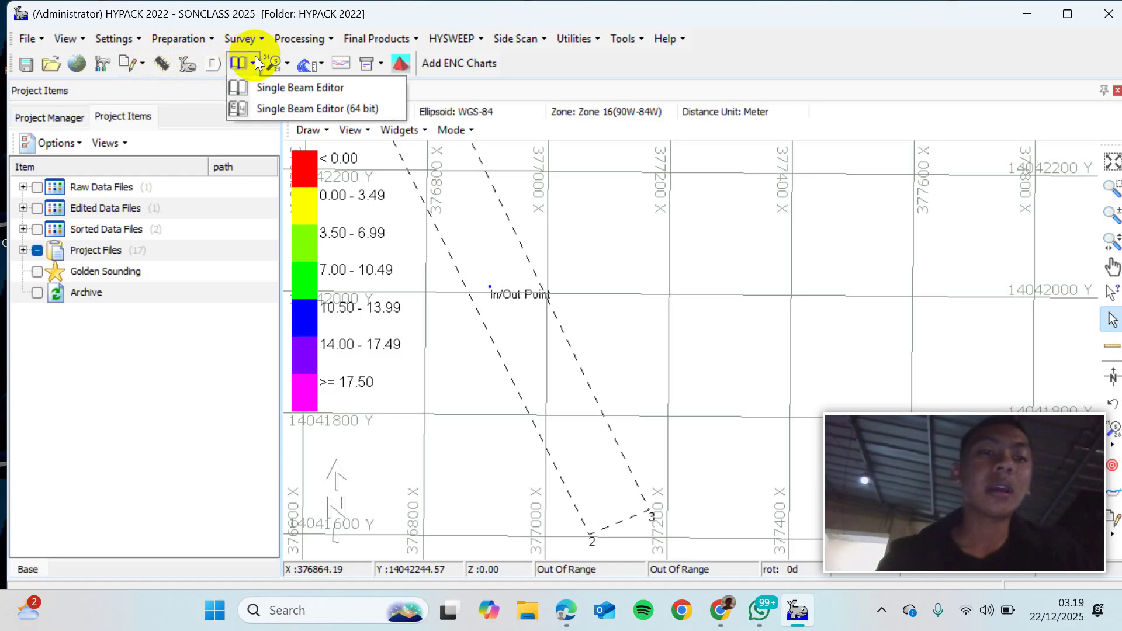
left_click(211, 379)
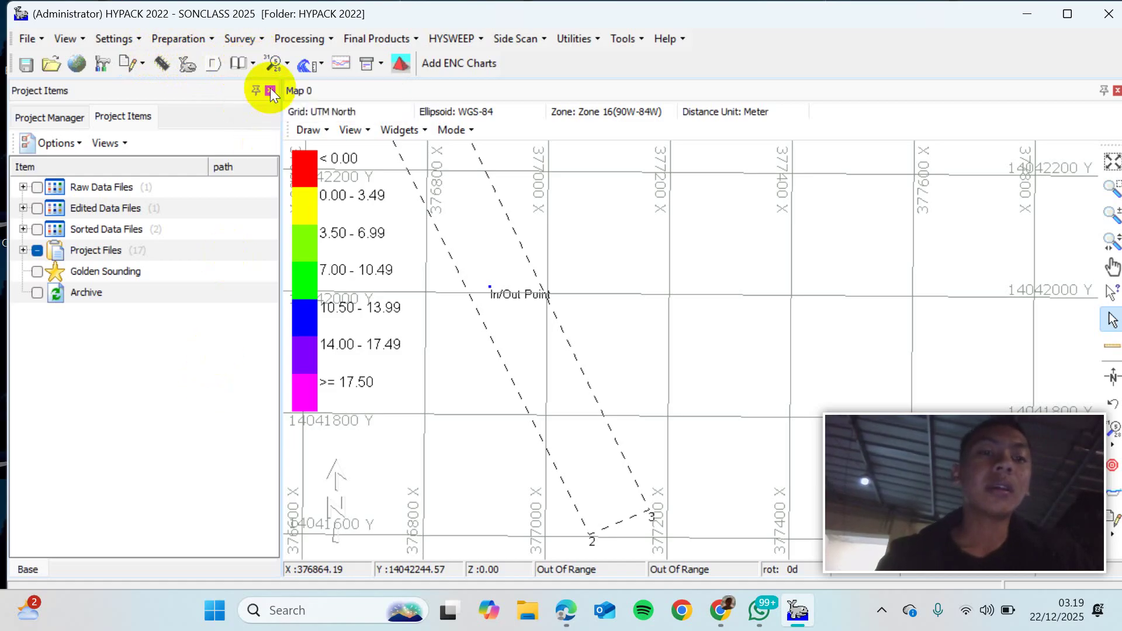
left_click(251, 61)
left_click(193, 393)
left_click_drag(193, 393, 274, 61)
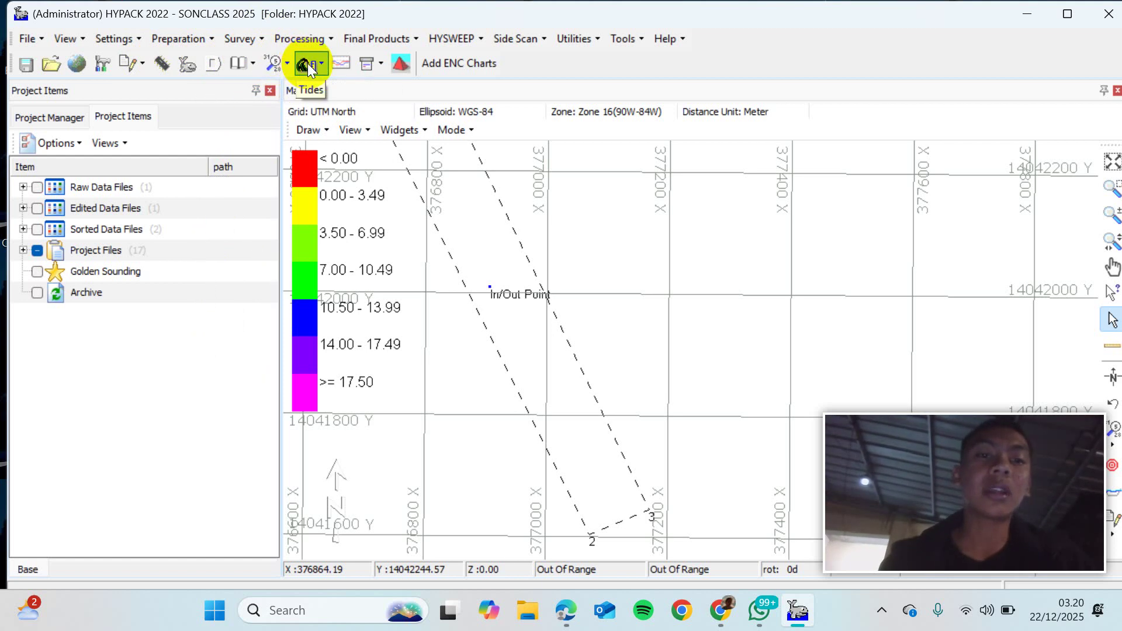
Step: Examine the HYPLOT plotting options, and look over the saved projects and the current project's data items
left_click(381, 62)
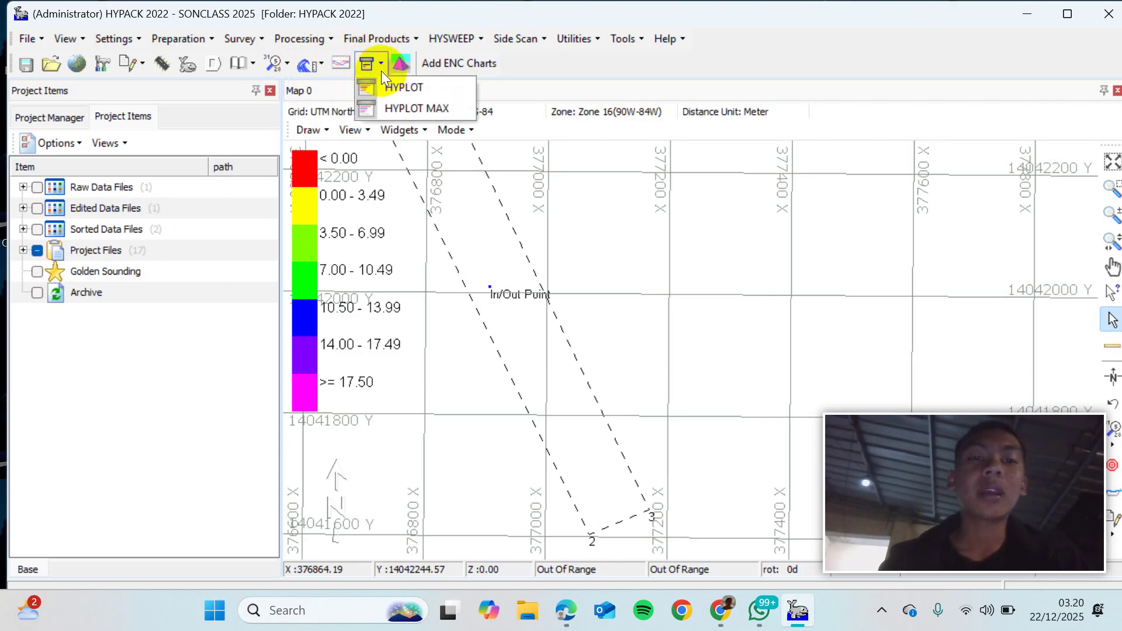
left_click(381, 65)
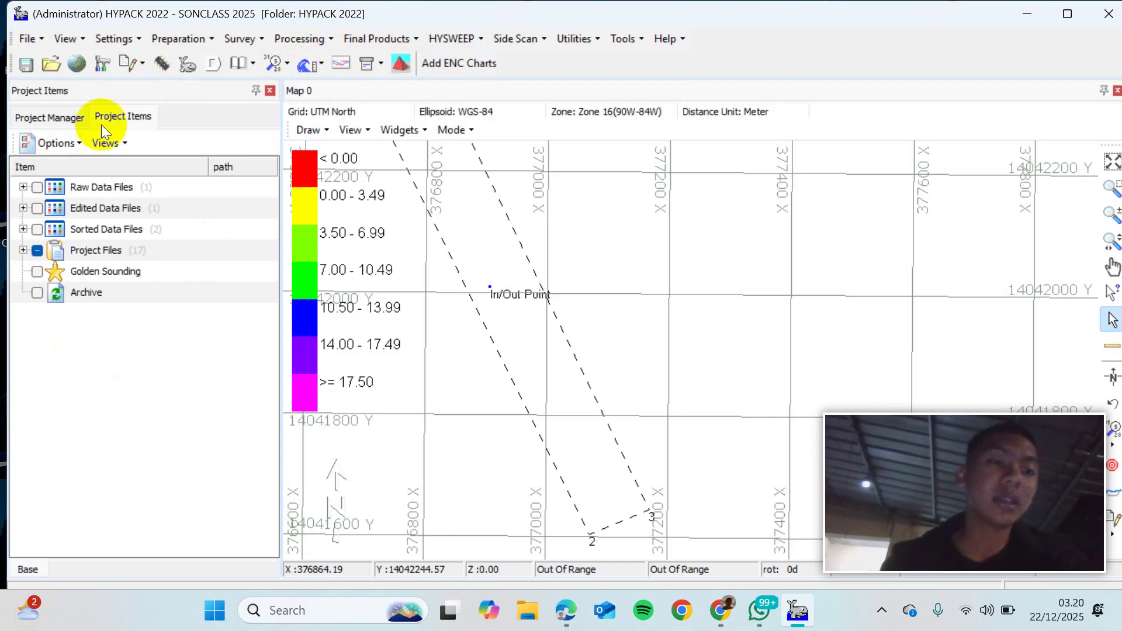
left_click(43, 110)
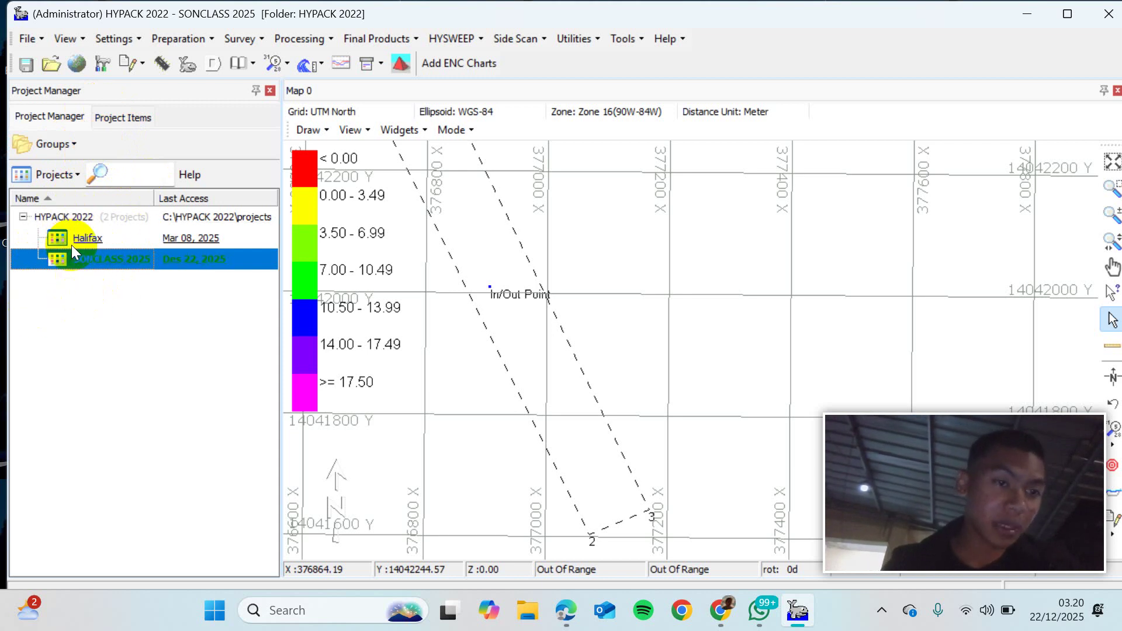
left_click(124, 117)
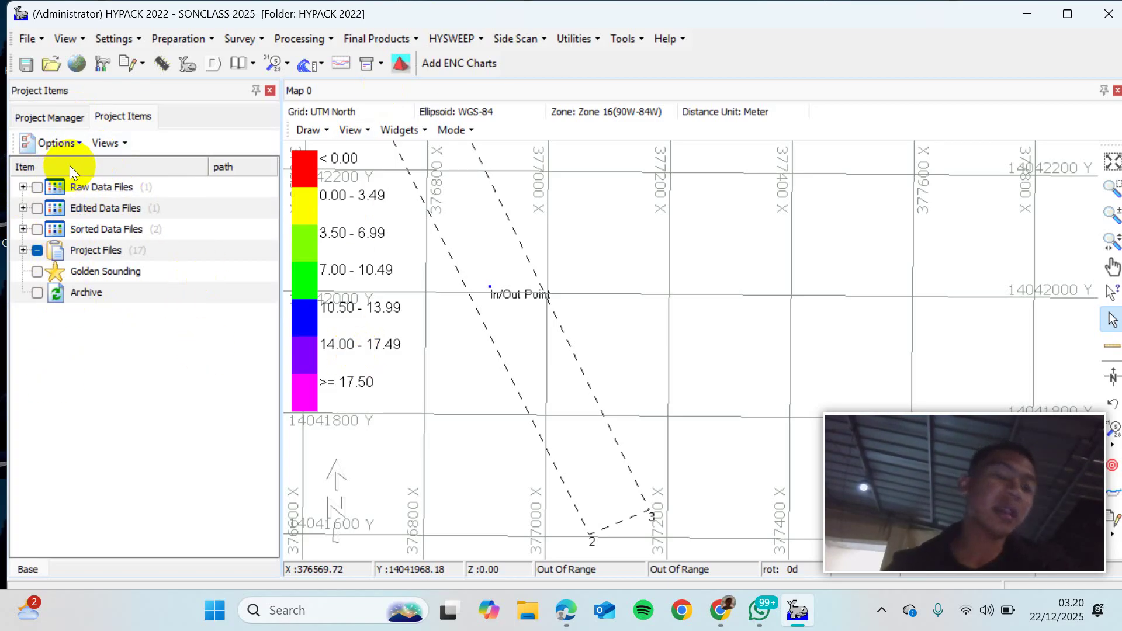
left_click(23, 249)
left_click(22, 187)
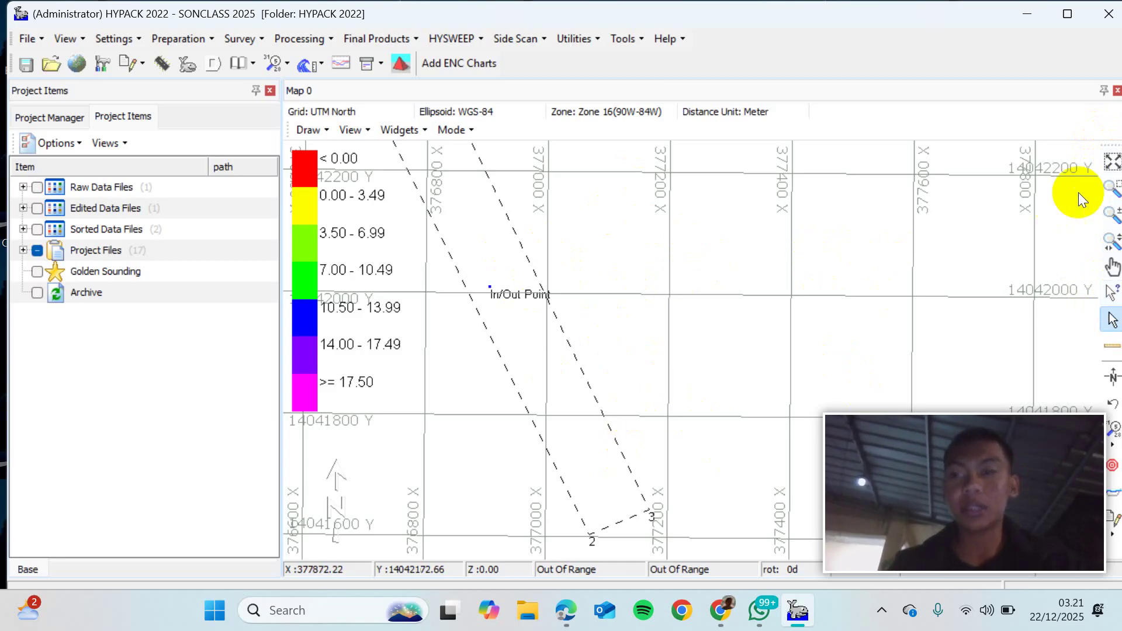
Step: Fit the whole project extents in the map, and zoom repeatedly into window areas around the In/Out Point
left_click(1112, 159)
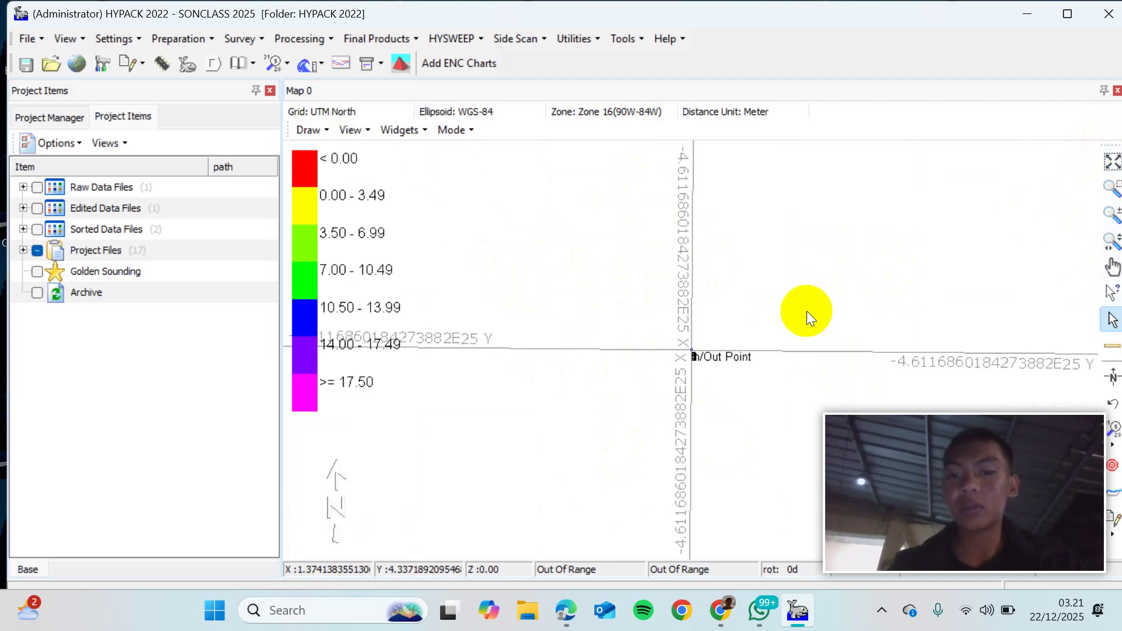
left_click(1110, 189)
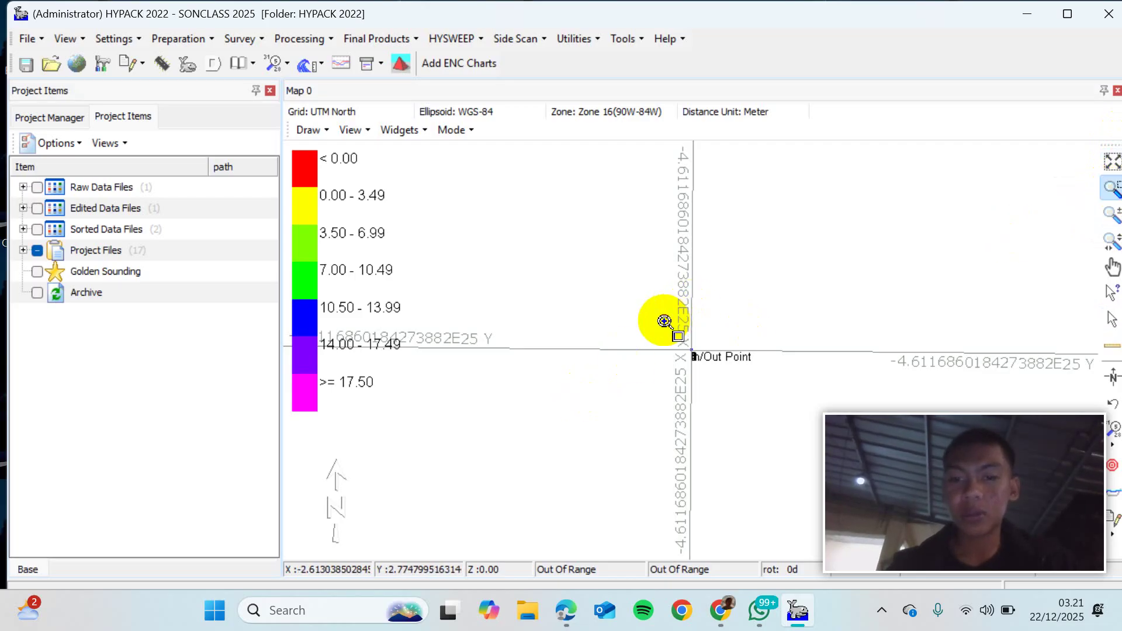
left_click_drag(663, 320, 740, 369)
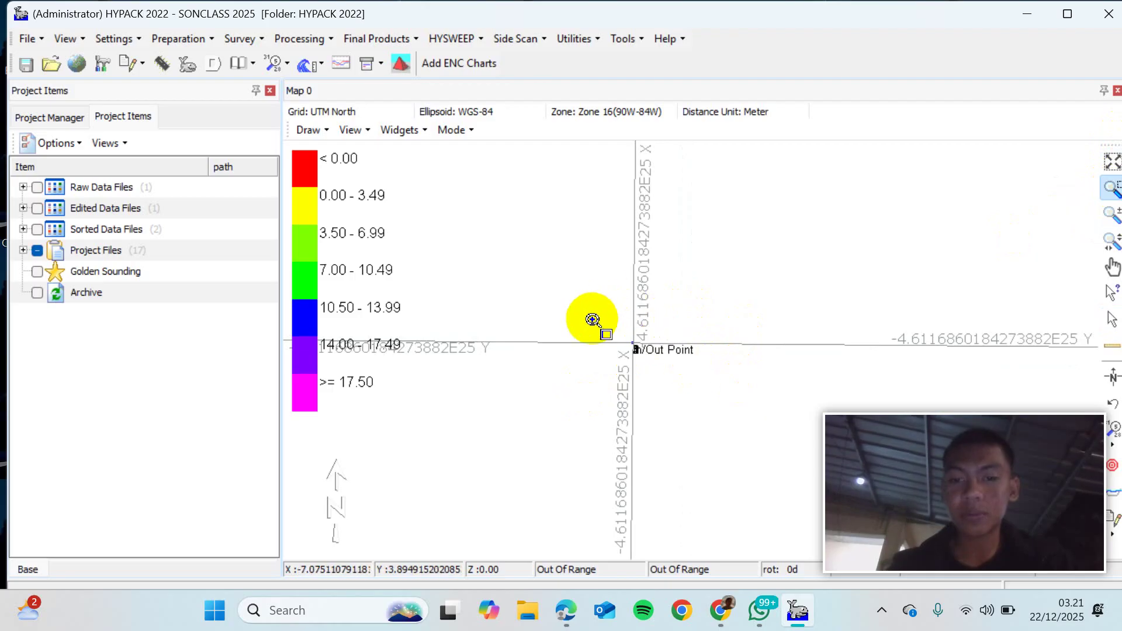
left_click_drag(601, 333, 683, 375)
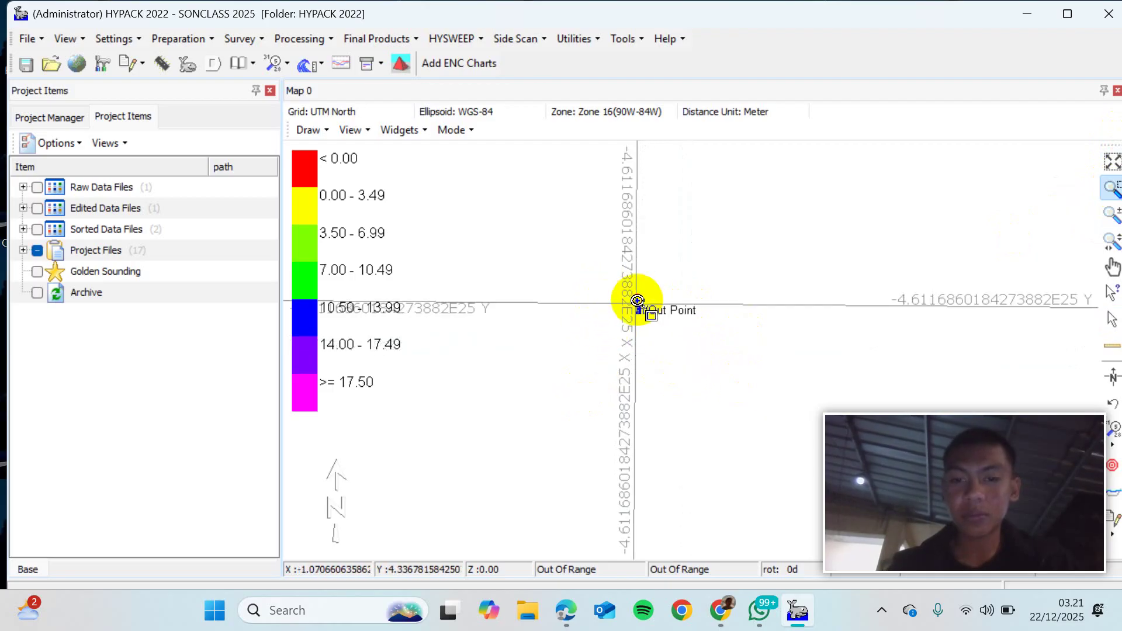
left_click_drag(604, 290, 676, 331)
left_click_drag(637, 287, 729, 348)
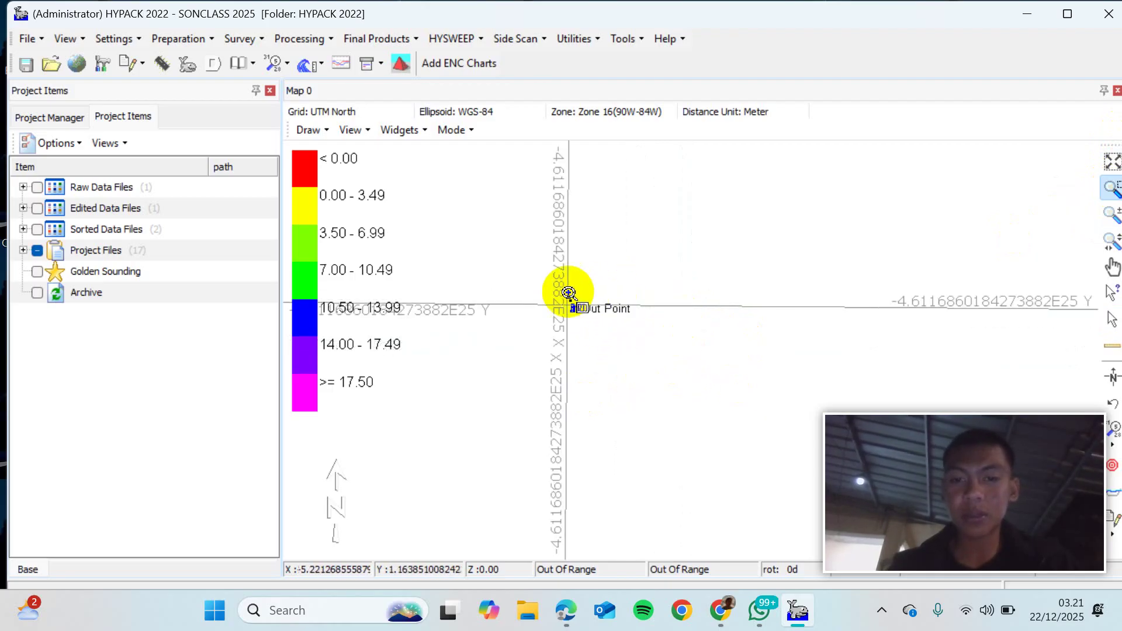
left_click_drag(536, 292, 639, 343)
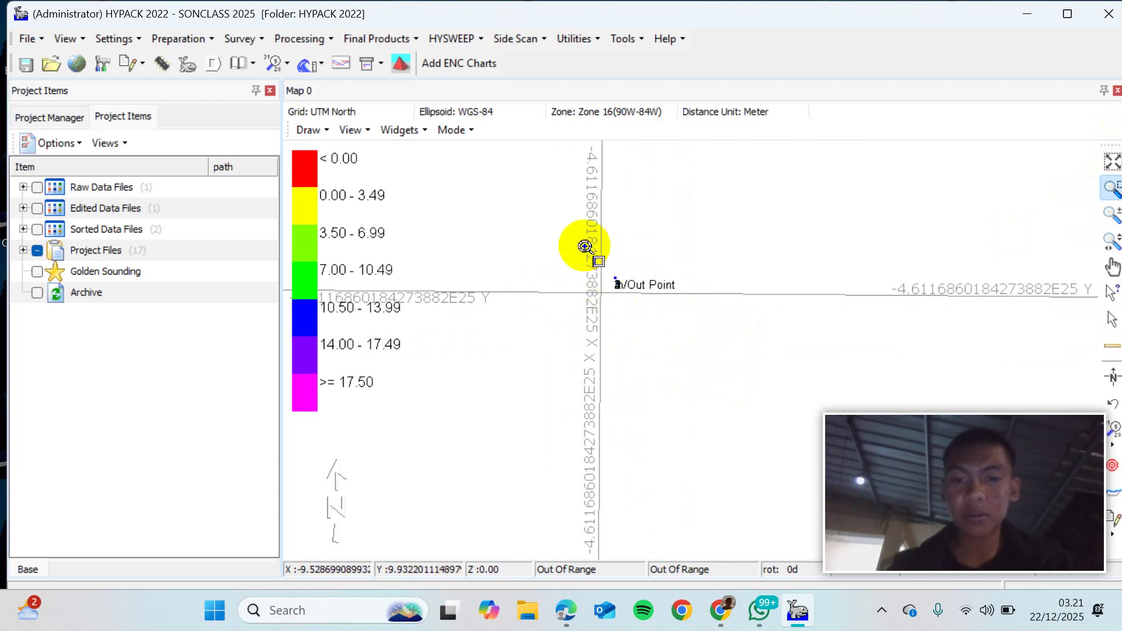
left_click_drag(583, 245, 746, 340)
left_click_drag(523, 284, 637, 335)
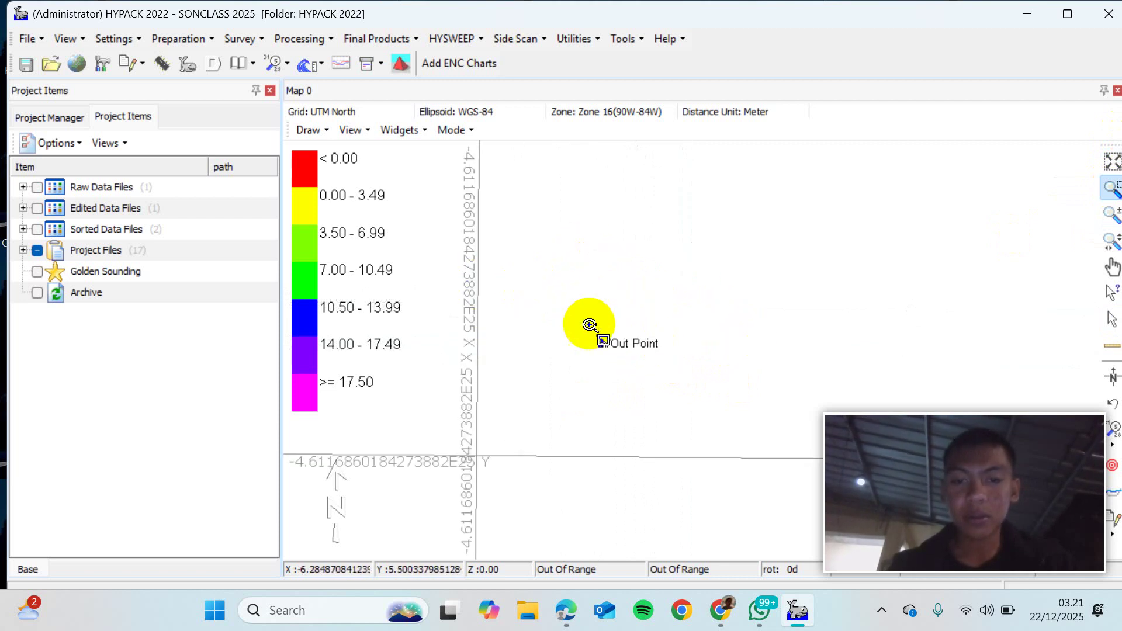
left_click_drag(567, 323, 617, 352)
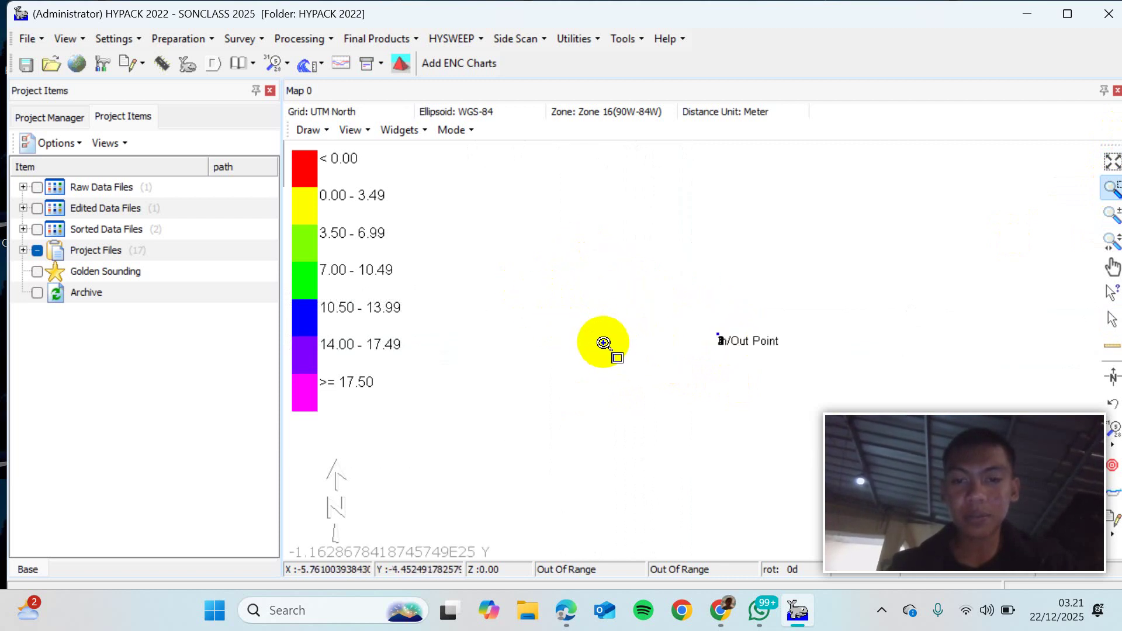
left_click_drag(707, 314, 733, 355)
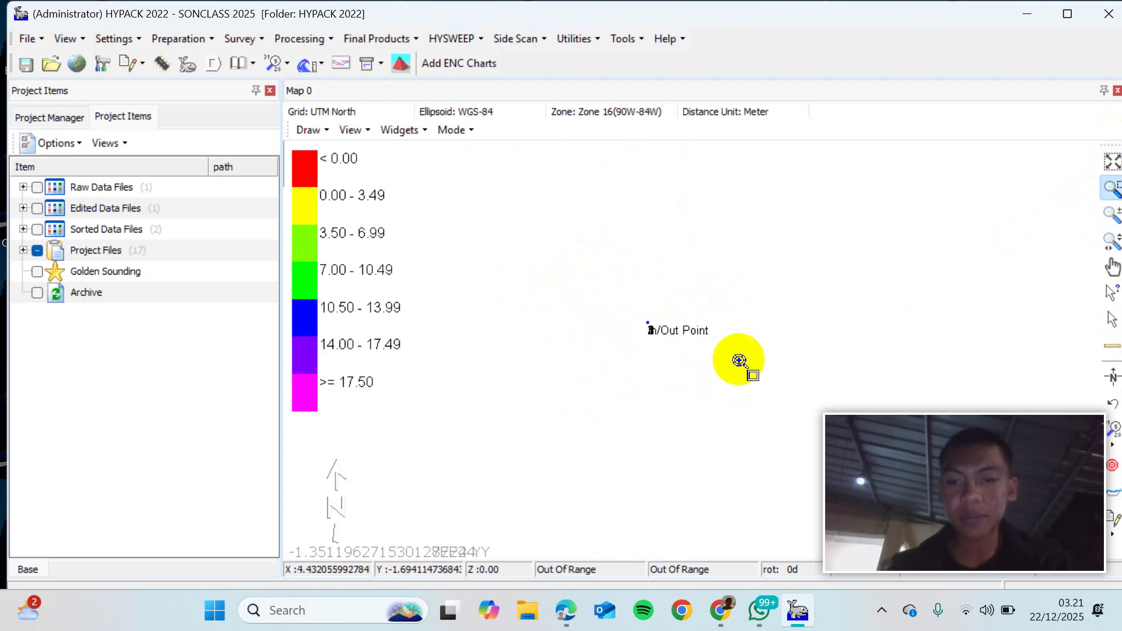
left_click_drag(626, 311, 679, 339)
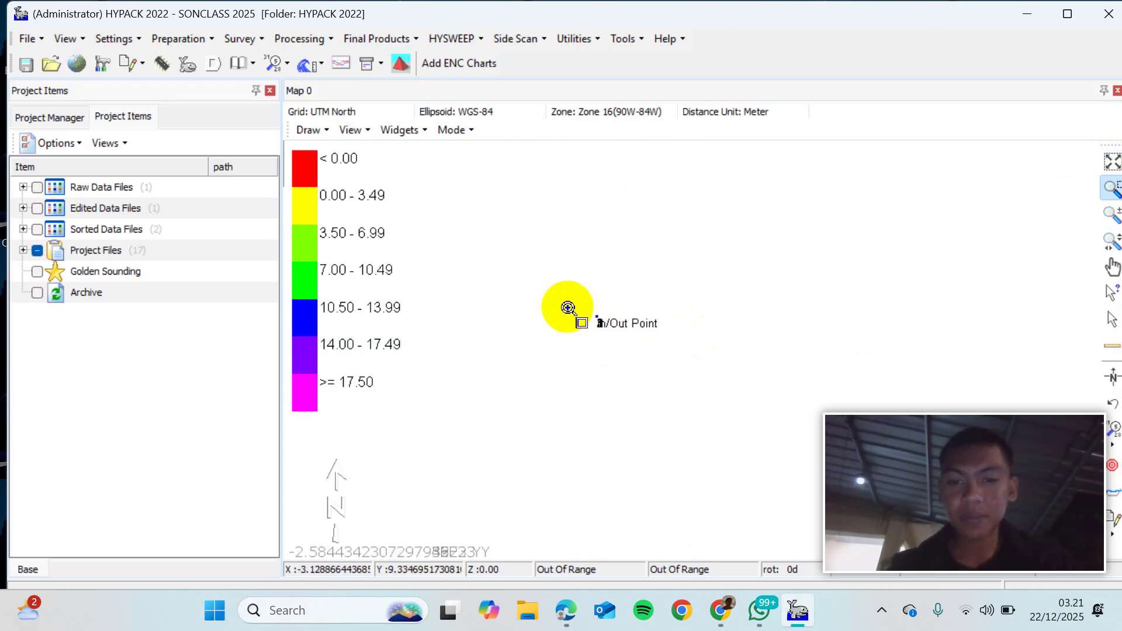
left_click_drag(570, 310, 663, 350)
Step: Try the map's zoom in/out, information query, selection and ruler tools one after another
left_click(1109, 214)
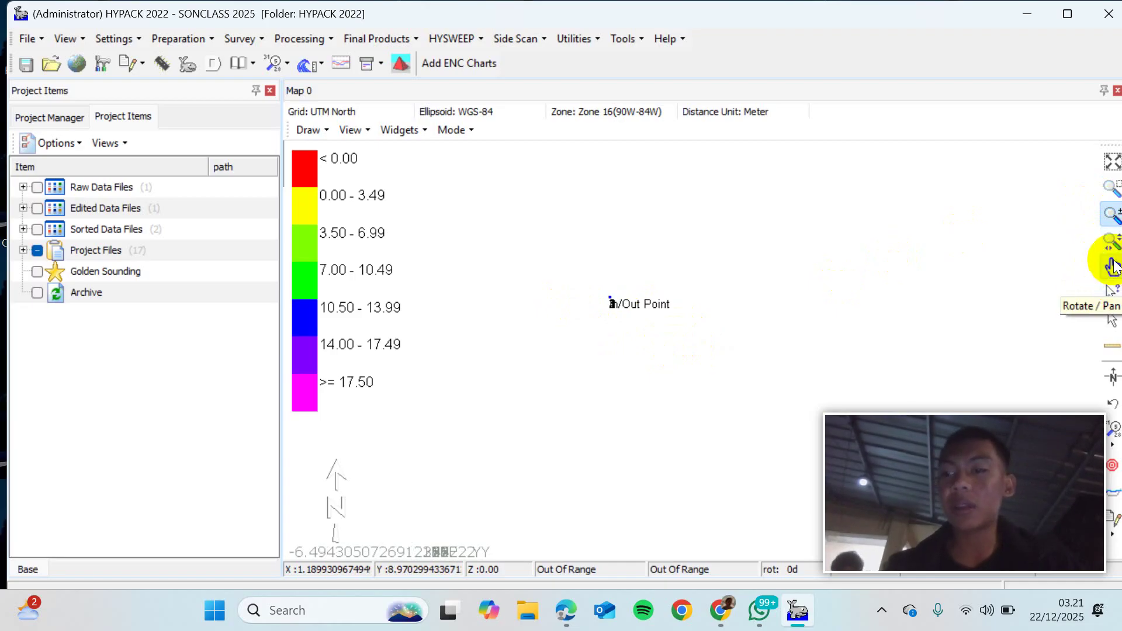
left_click(1111, 295)
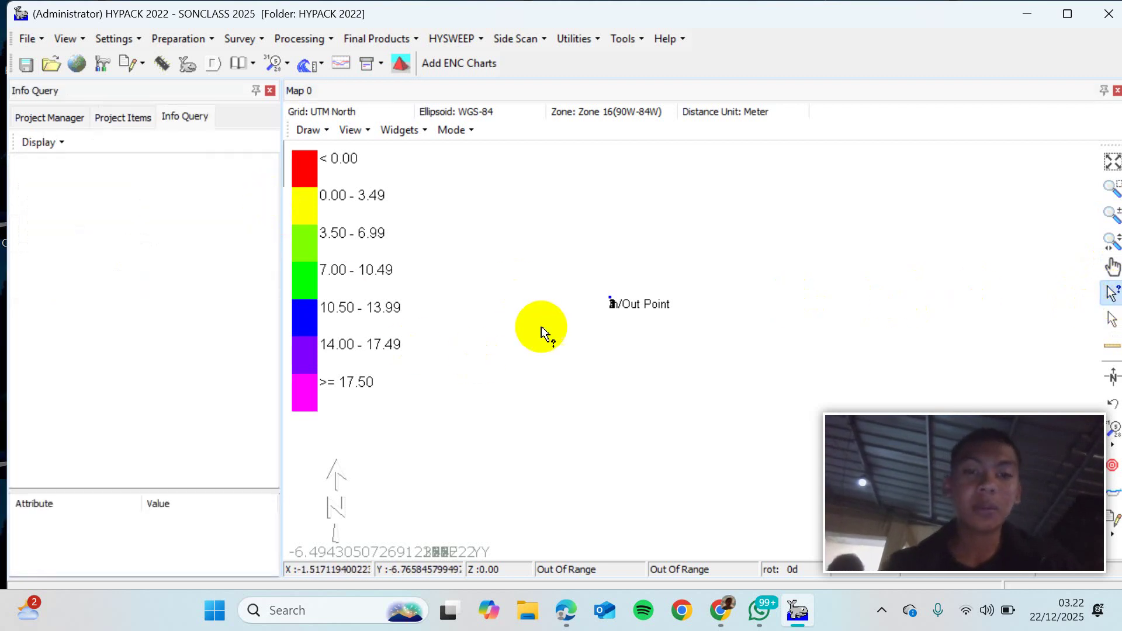
left_click(1112, 319)
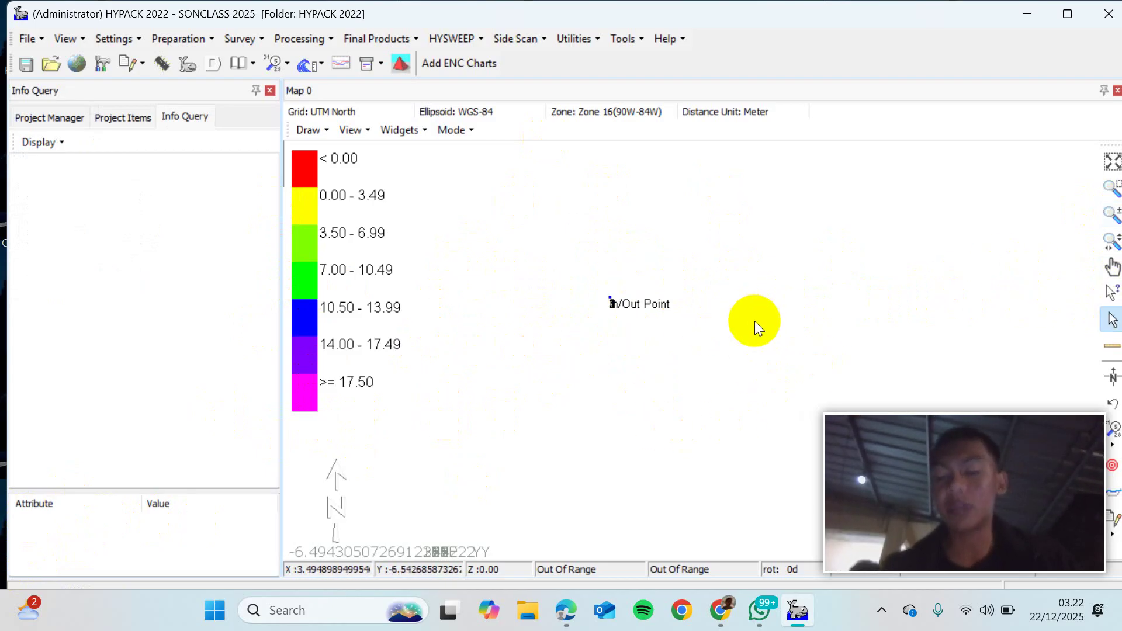
left_click(1115, 347)
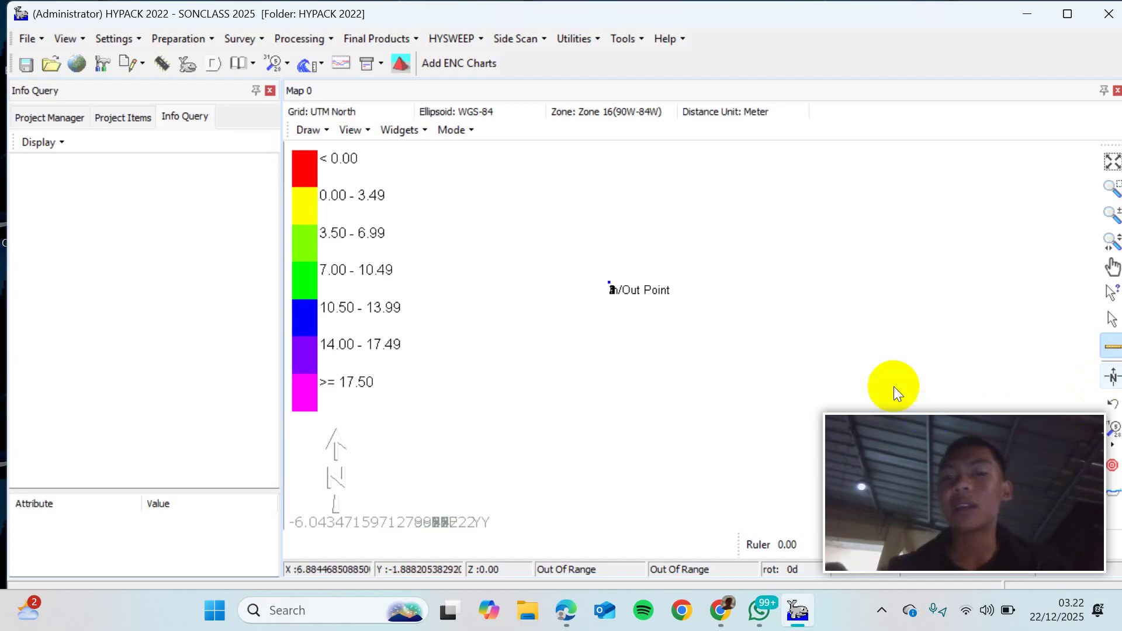
Step: Step back through the previous map zooms to return to the wide view around the In/Out Point
left_click(1114, 409)
left_click(1113, 409)
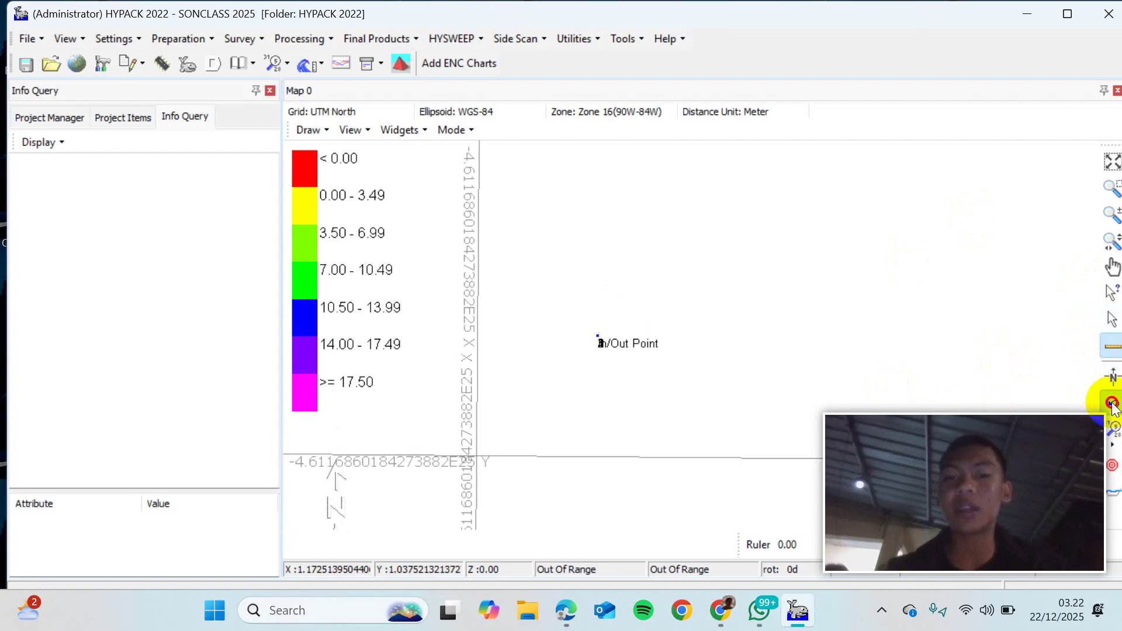
left_click(1113, 409)
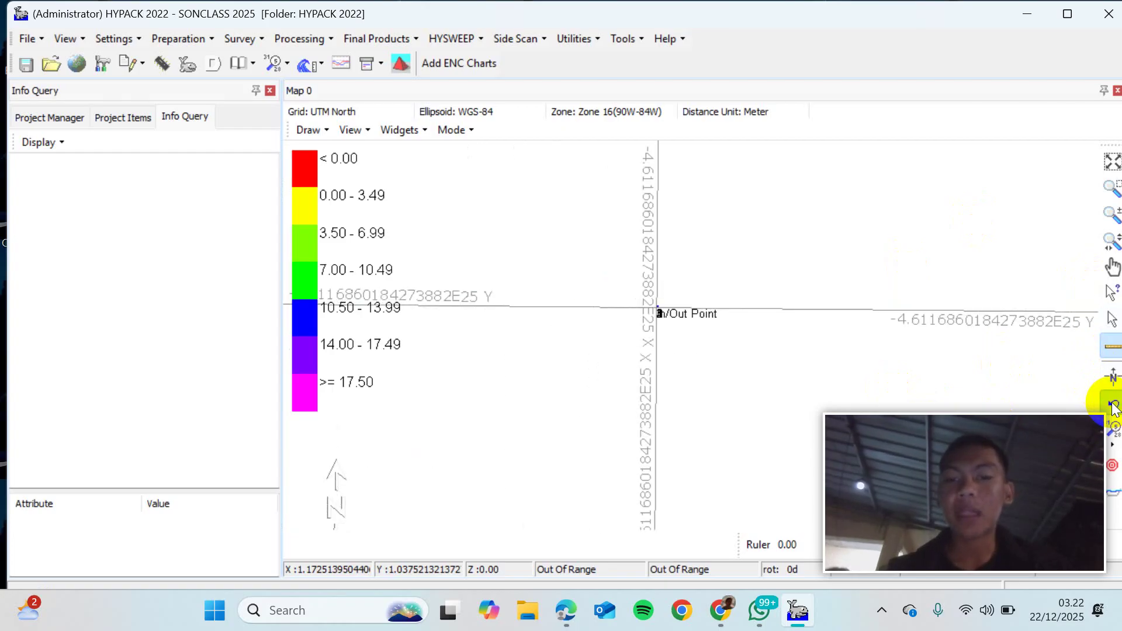
left_click(1114, 409)
left_click(1114, 409)
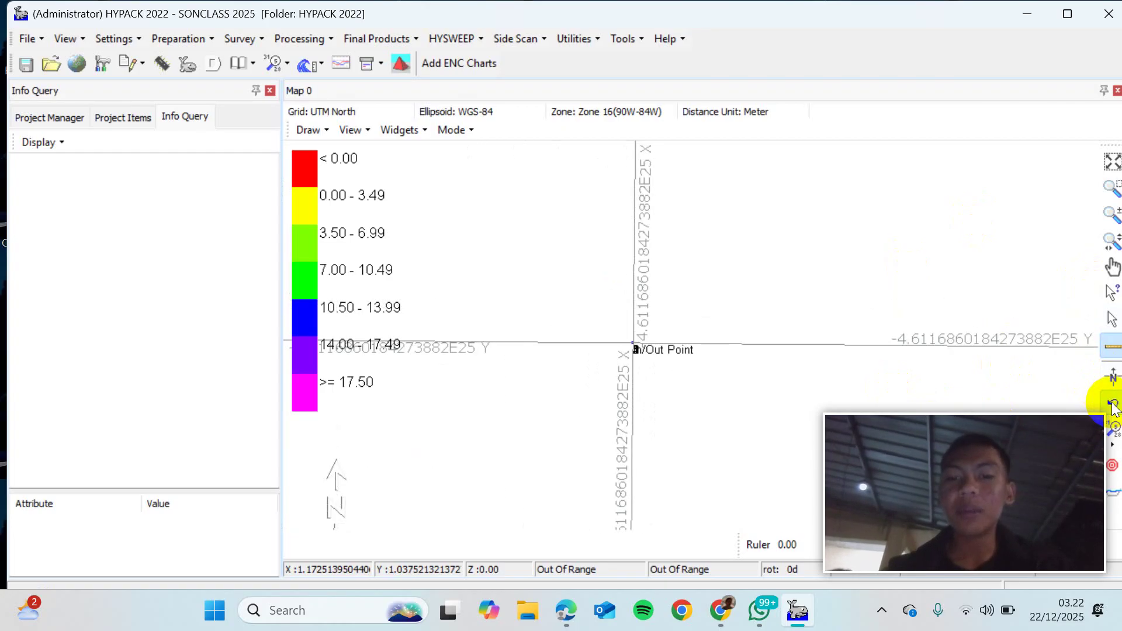
left_click(1113, 408)
left_click(1114, 408)
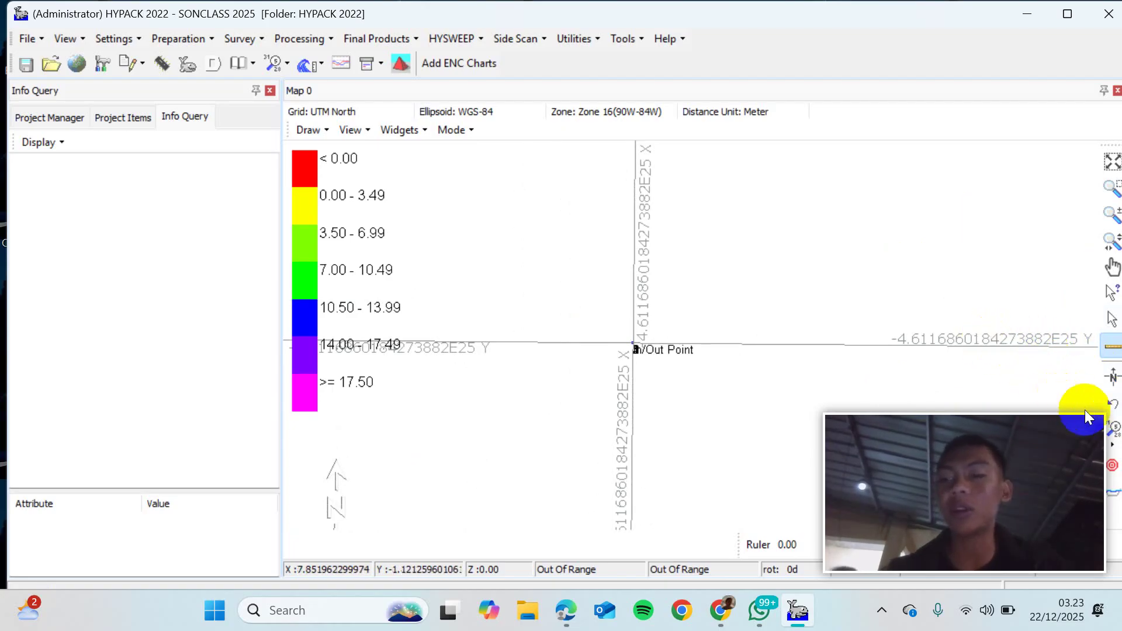
left_click(1113, 430)
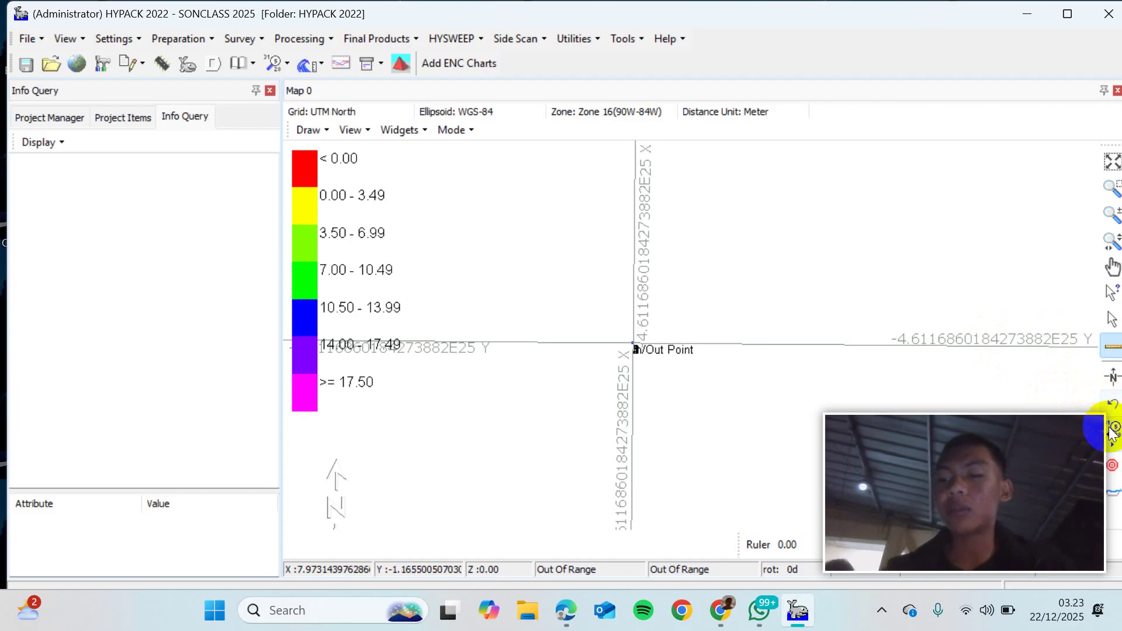
left_click(1113, 433)
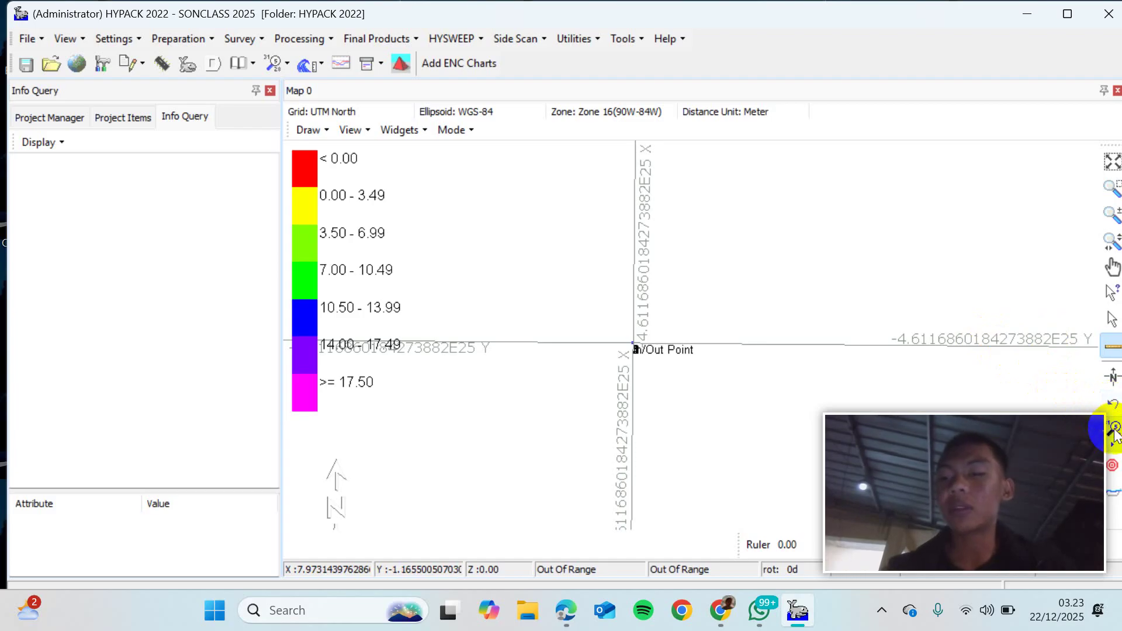
mouse_move(994, 422)
left_mouse_down()
mouse_move(919, 370)
mouse_move(943, 386)
mouse_move(933, 444)
mouse_move(993, 429)
left_mouse_up()
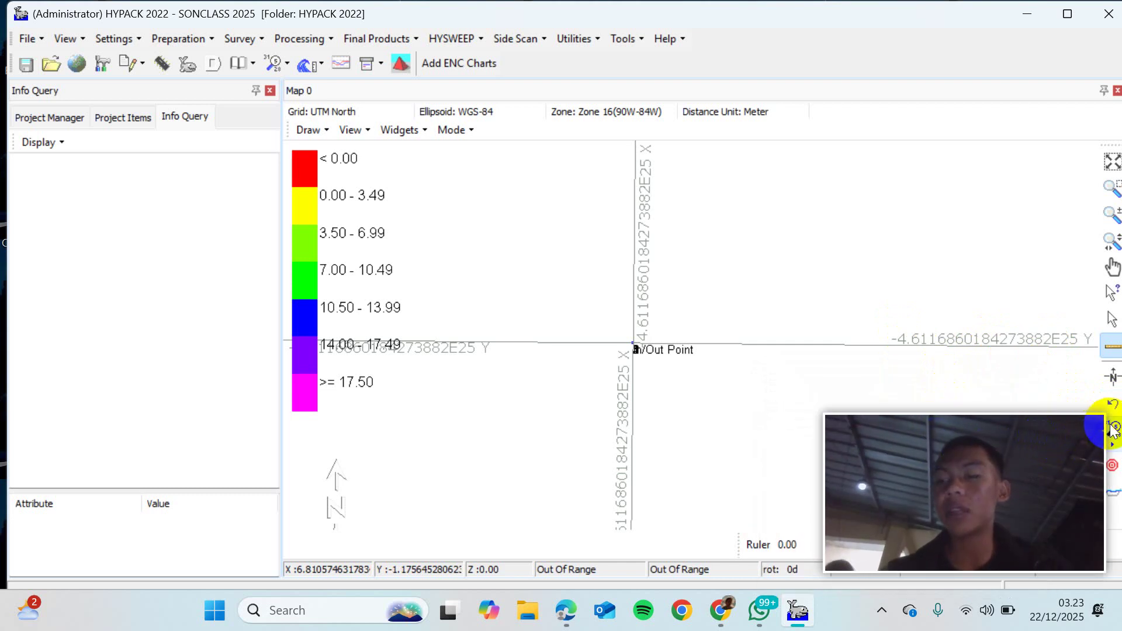
left_click_drag(1001, 415, 787, 453)
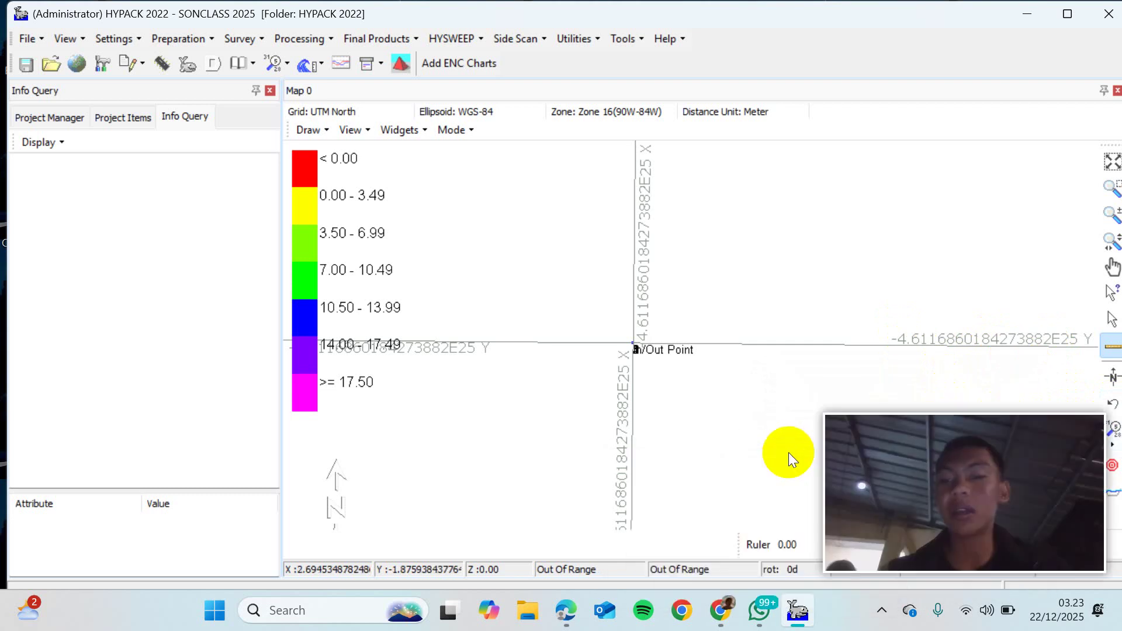
left_click_drag(941, 418, 941, 12)
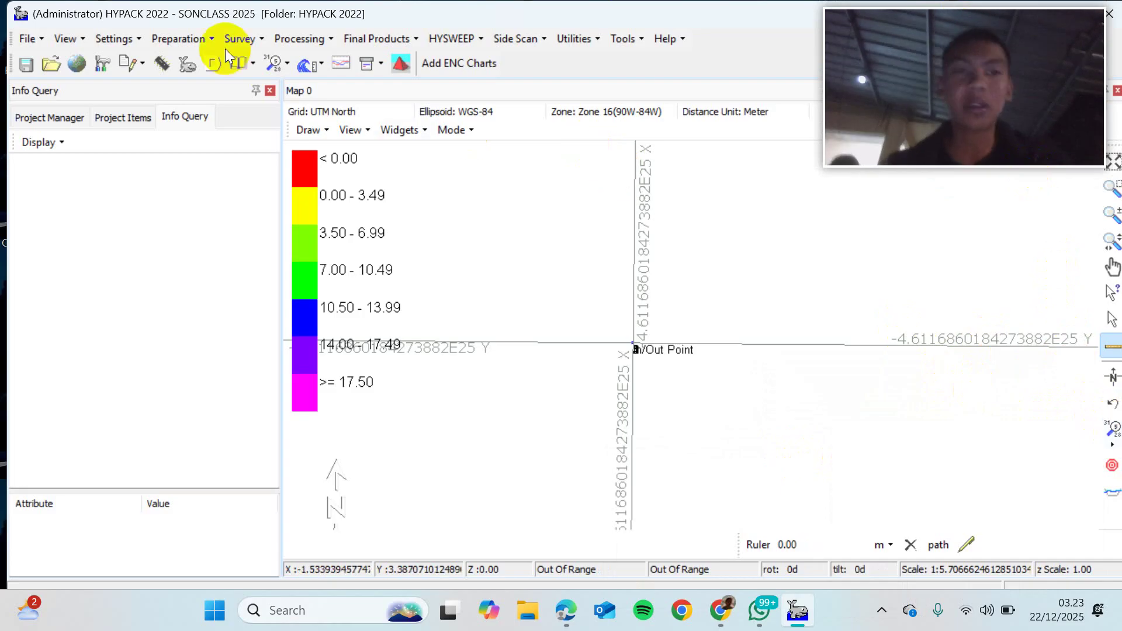
Step: Examine the sounding reduction shortcuts Cross Sort, Mapper, SB Selection and Sort
left_click(288, 62)
left_click(288, 62)
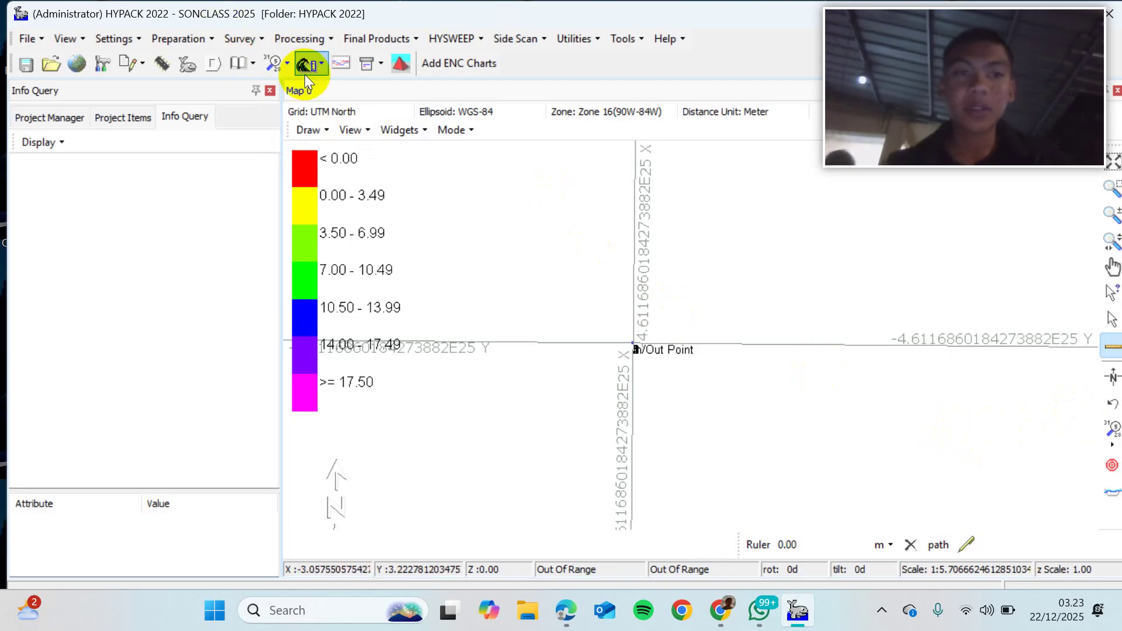
left_click(292, 64)
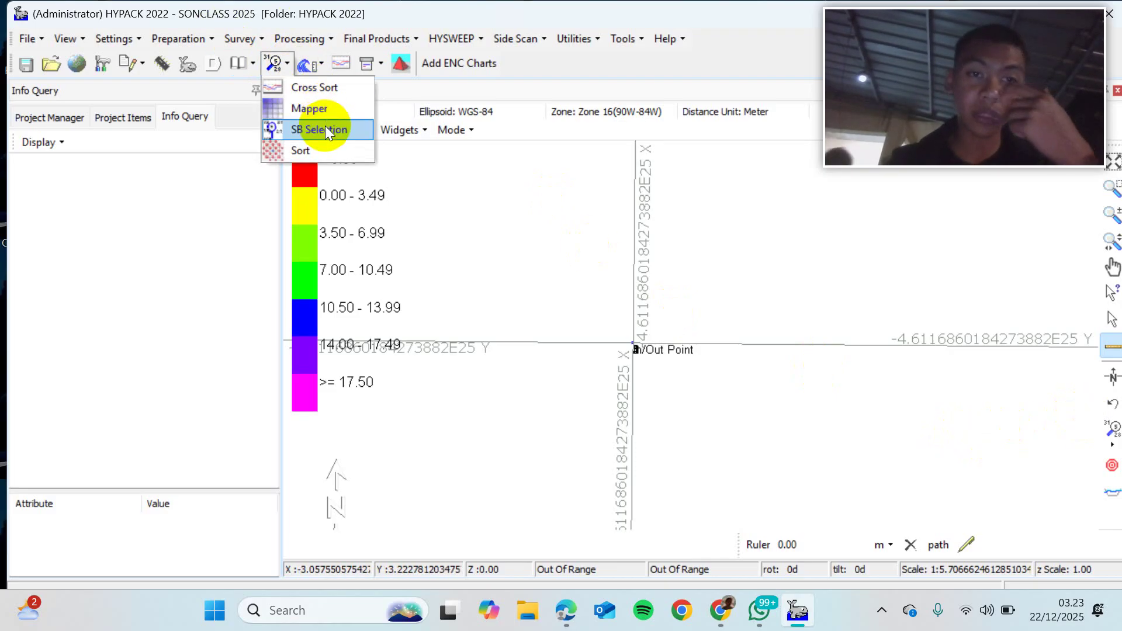
Step: Try the target tool and the neighbouring map tools, and switch the map back to the selection cursor
left_click(1112, 466)
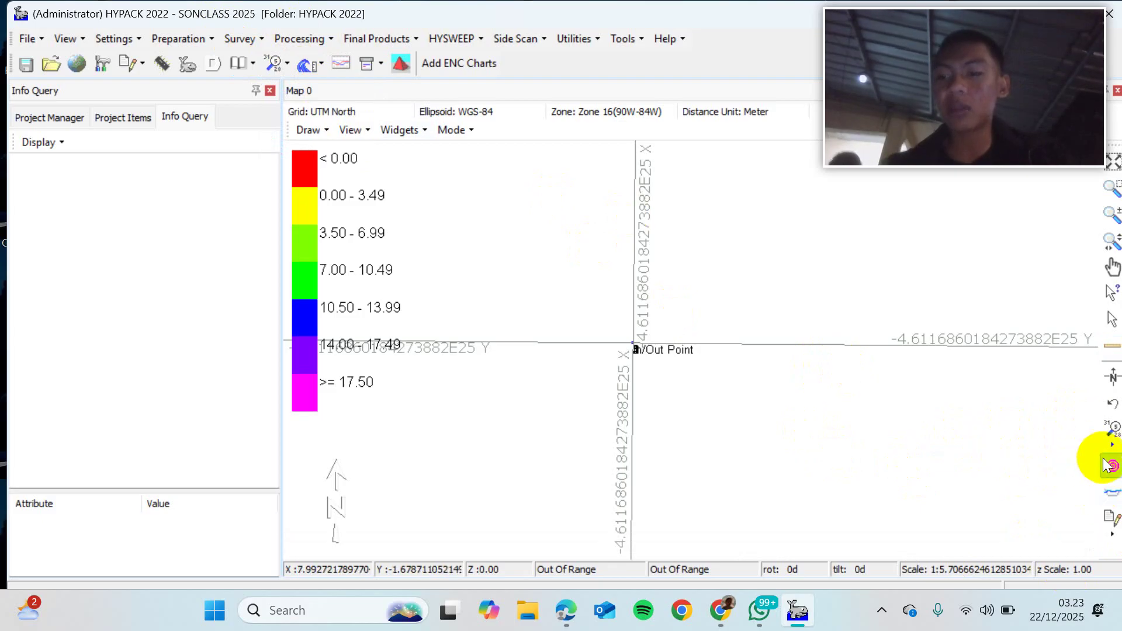
left_click(1113, 488)
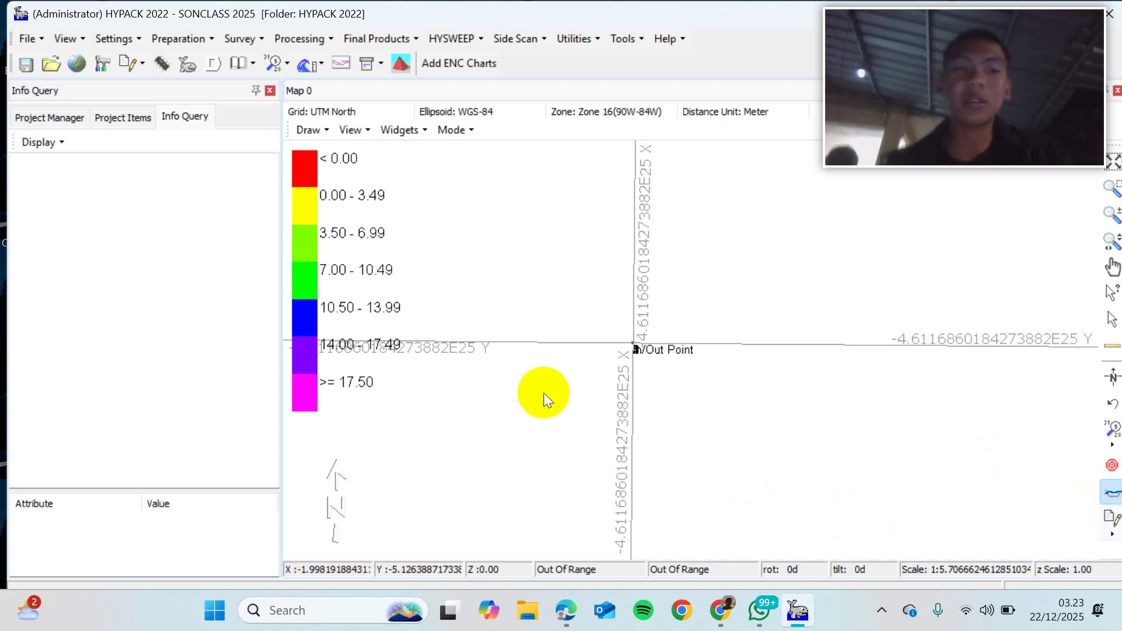
left_click(1113, 341)
left_click(1110, 319)
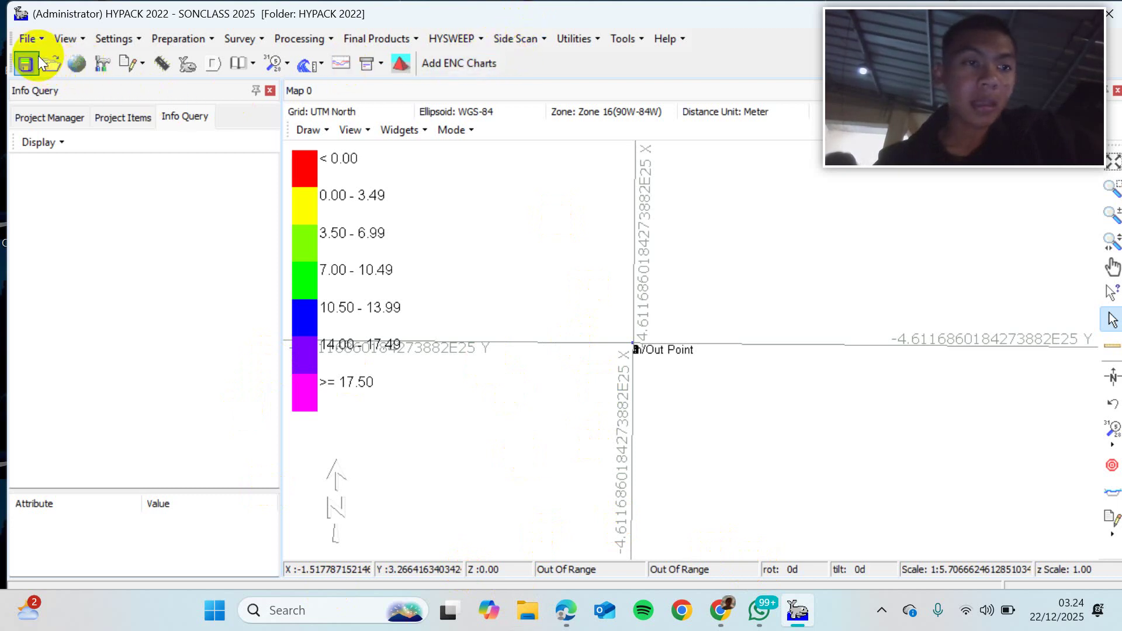
Step: Review the File, View and Settings command groups, from project handling and display options to color tables
left_click(39, 37)
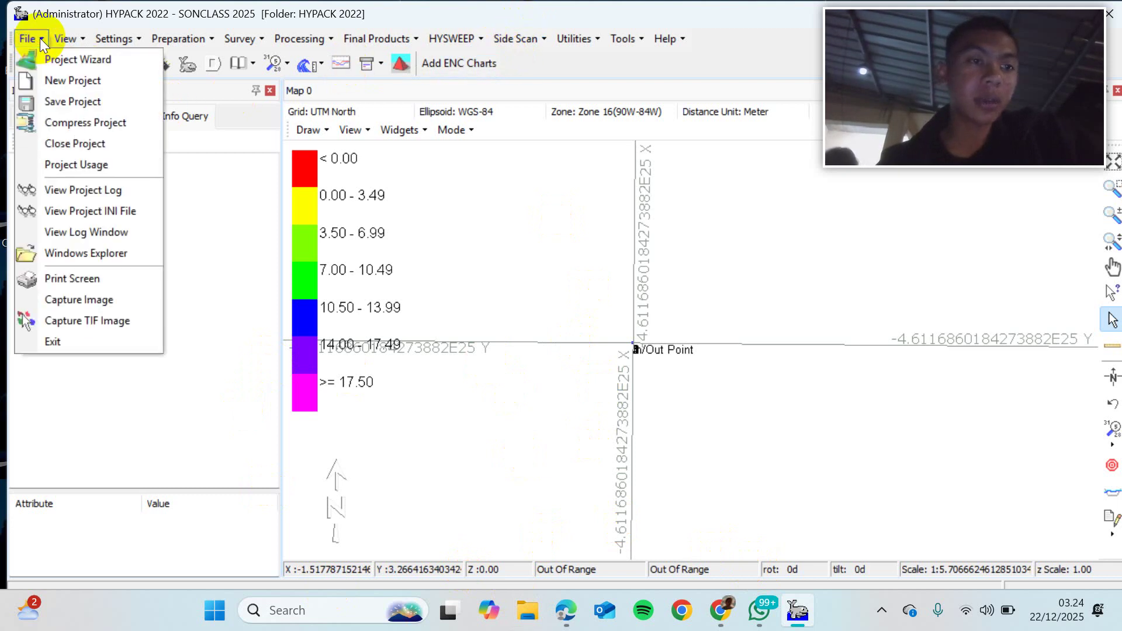
left_click(40, 37)
left_click(67, 37)
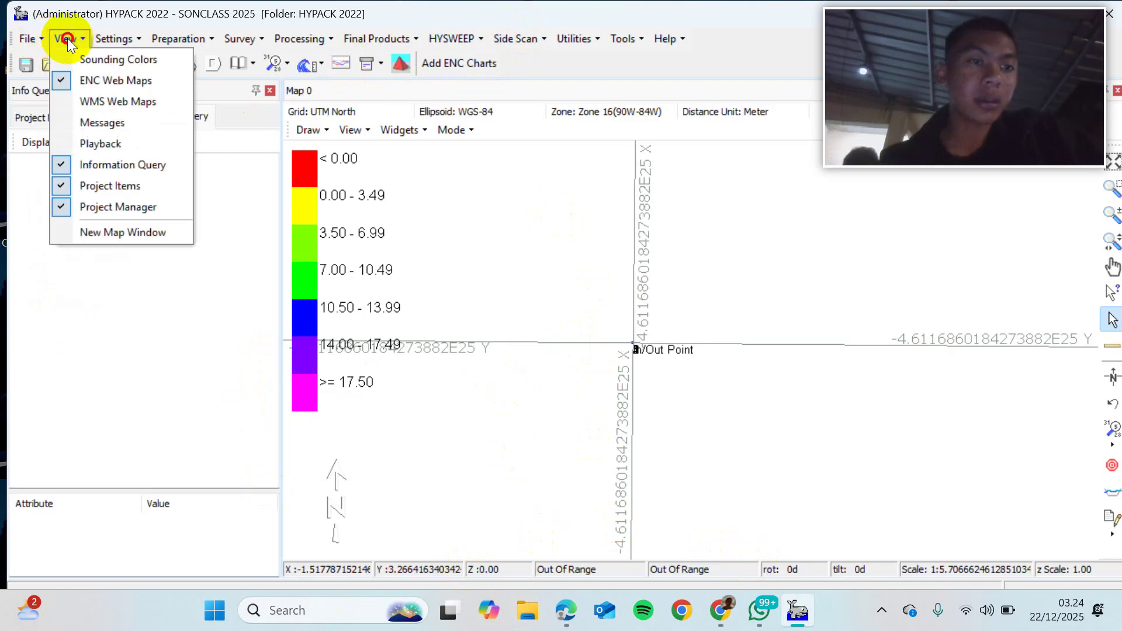
left_click(68, 37)
left_click(107, 41)
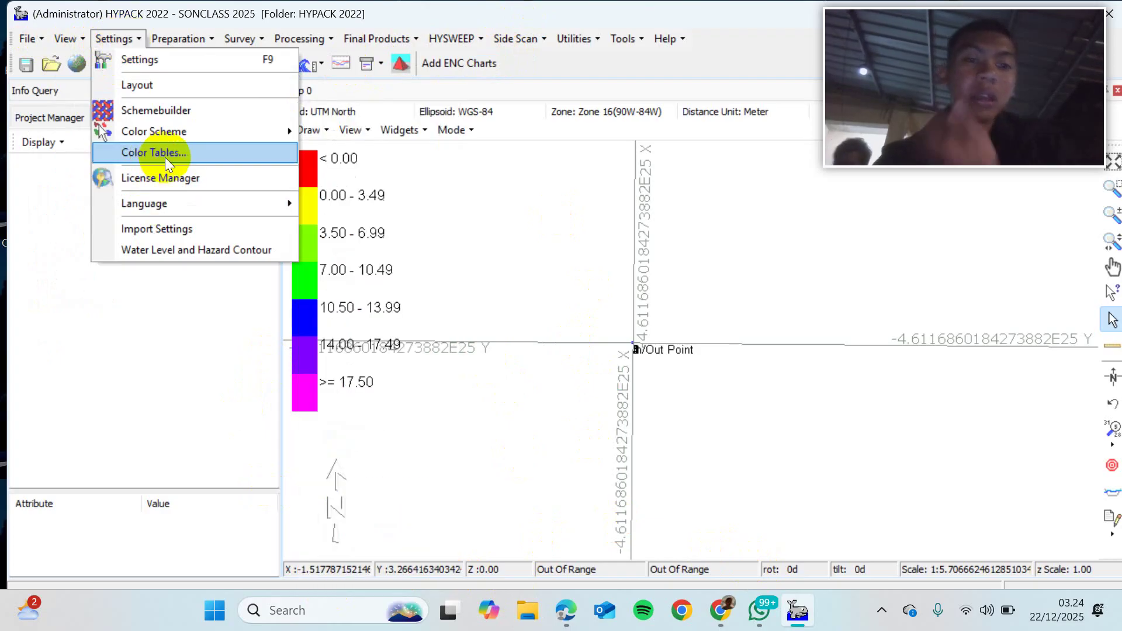
mouse_move(163, 202)
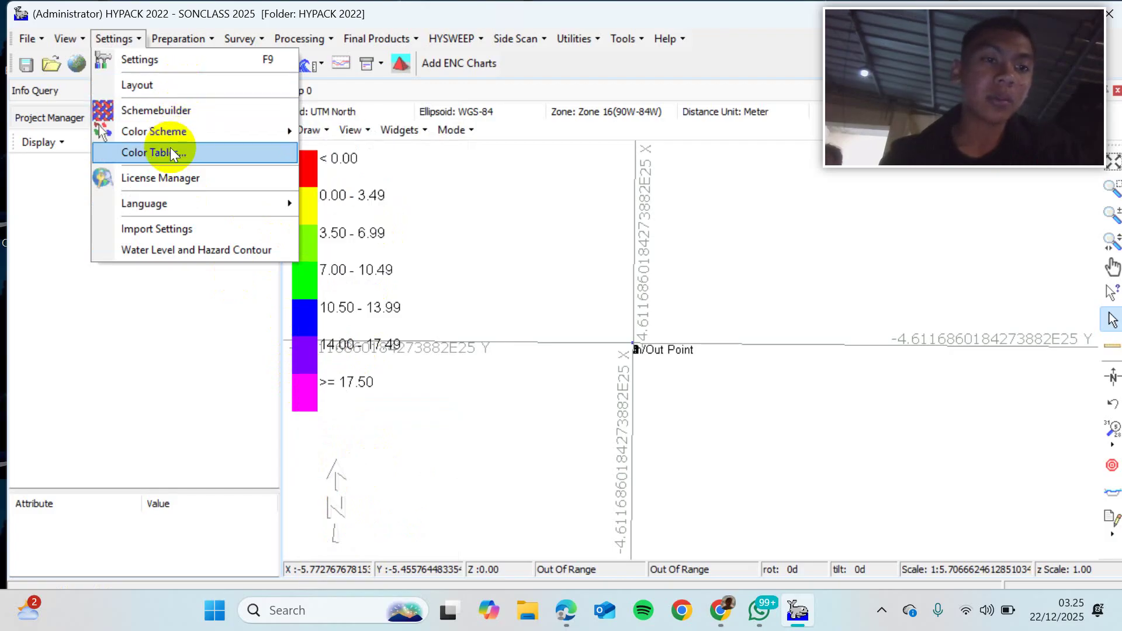
left_click(68, 352)
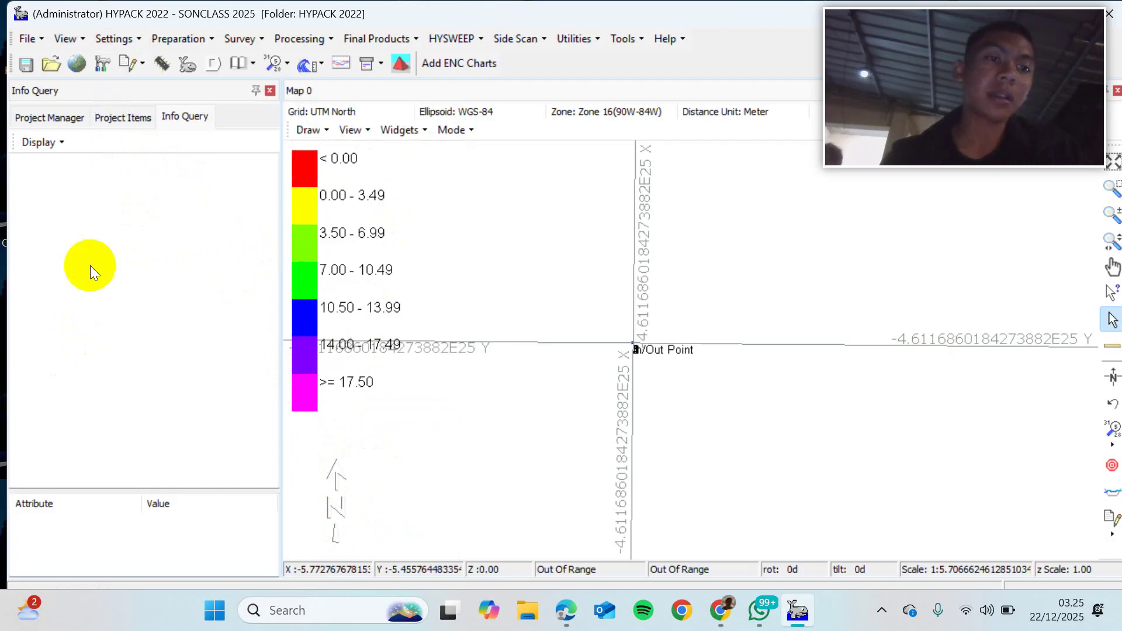
Step: Review the Preparation commands, including Editors, Geodetic Parameters and Hardware Setup, and glance at the Survey commands
left_click(163, 47)
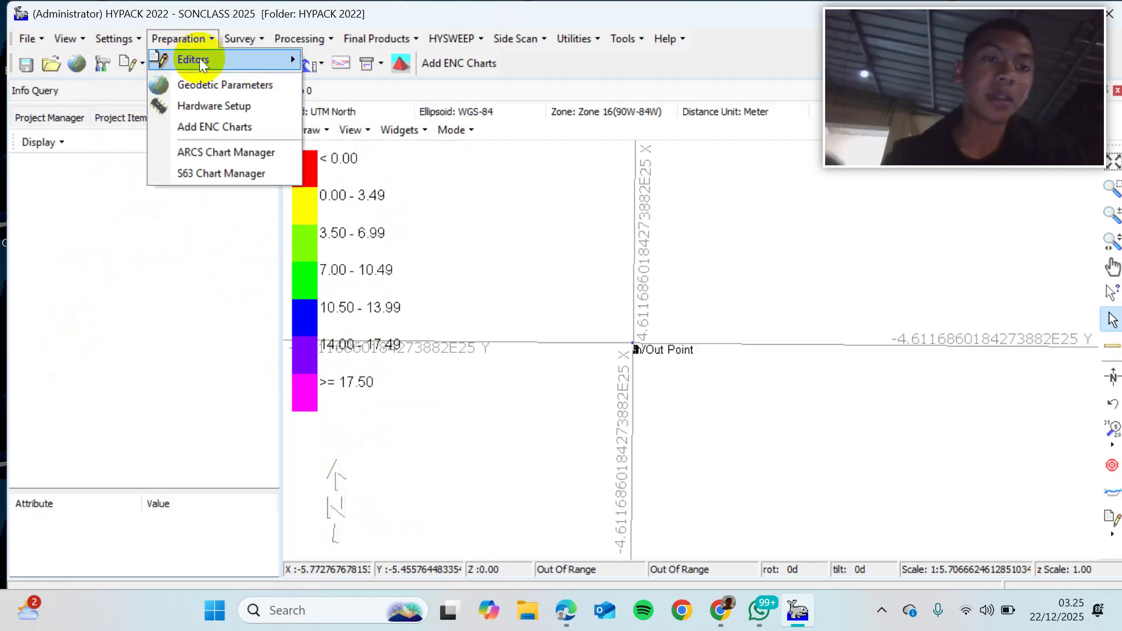
mouse_move(227, 41)
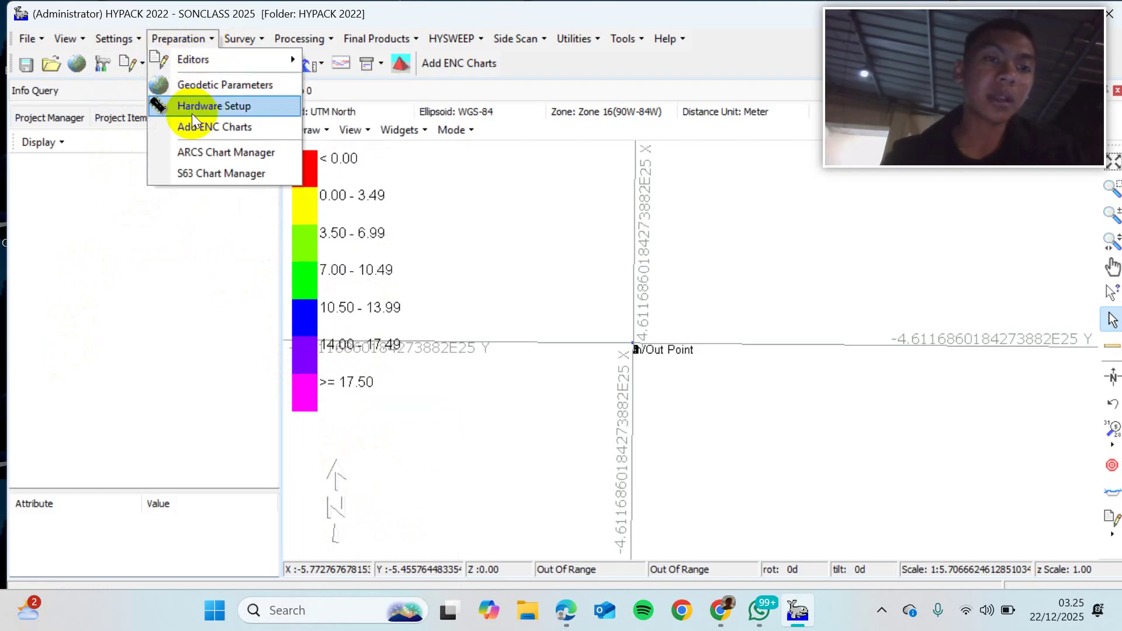
left_click(168, 275)
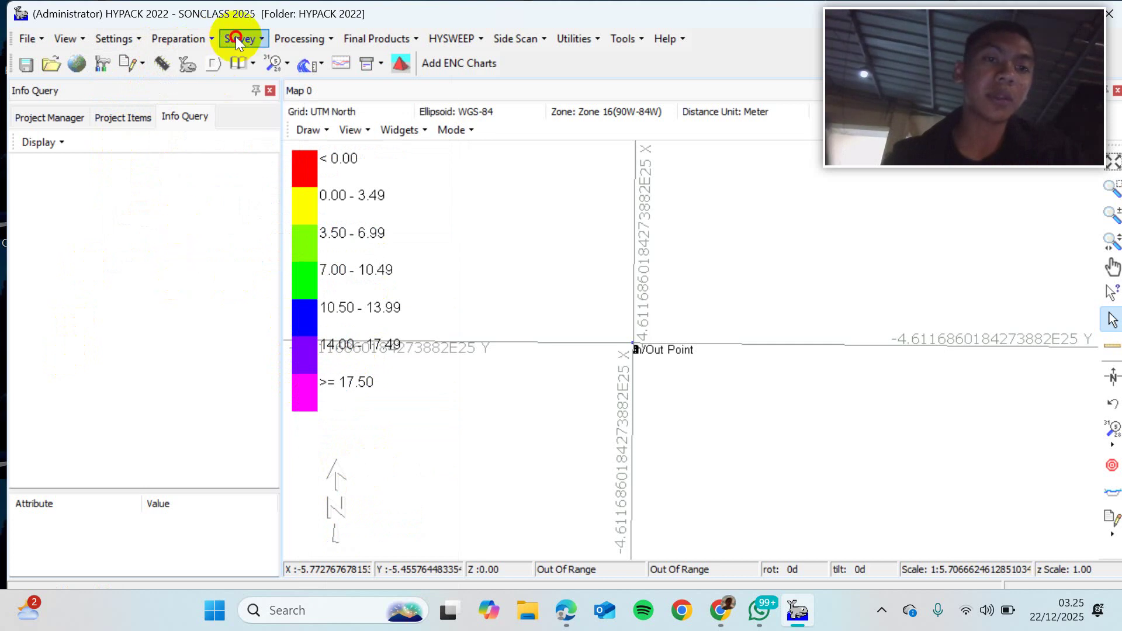
left_click(236, 36)
left_click(181, 244)
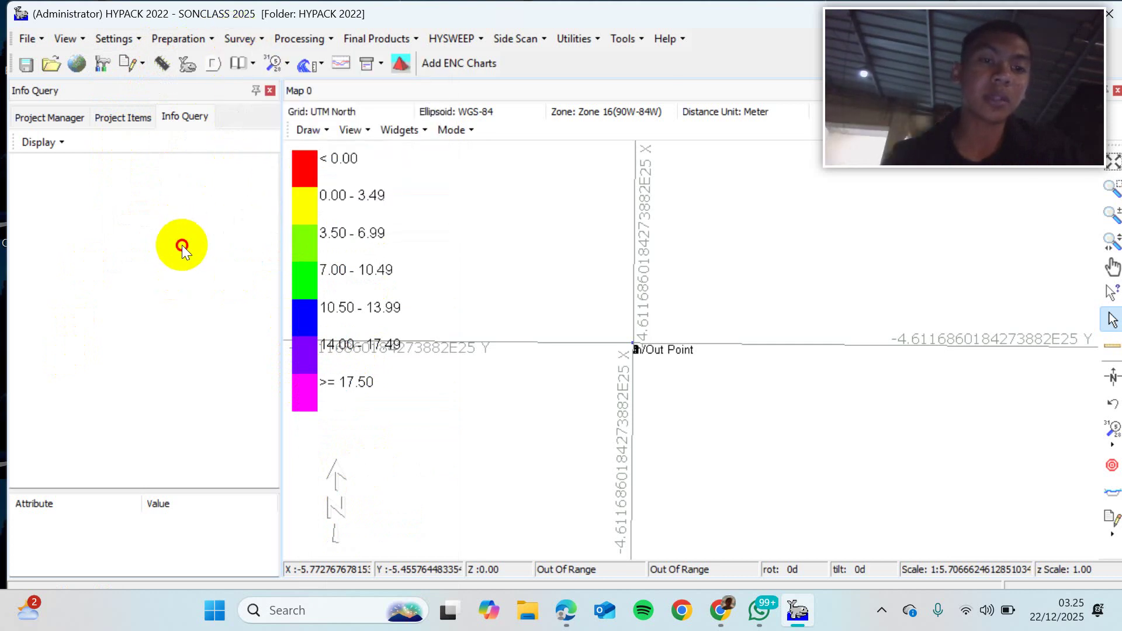
Step: Examine the Processing commands, including the Tides, Sound Velocity and Sounding Selection groups
left_click(311, 44)
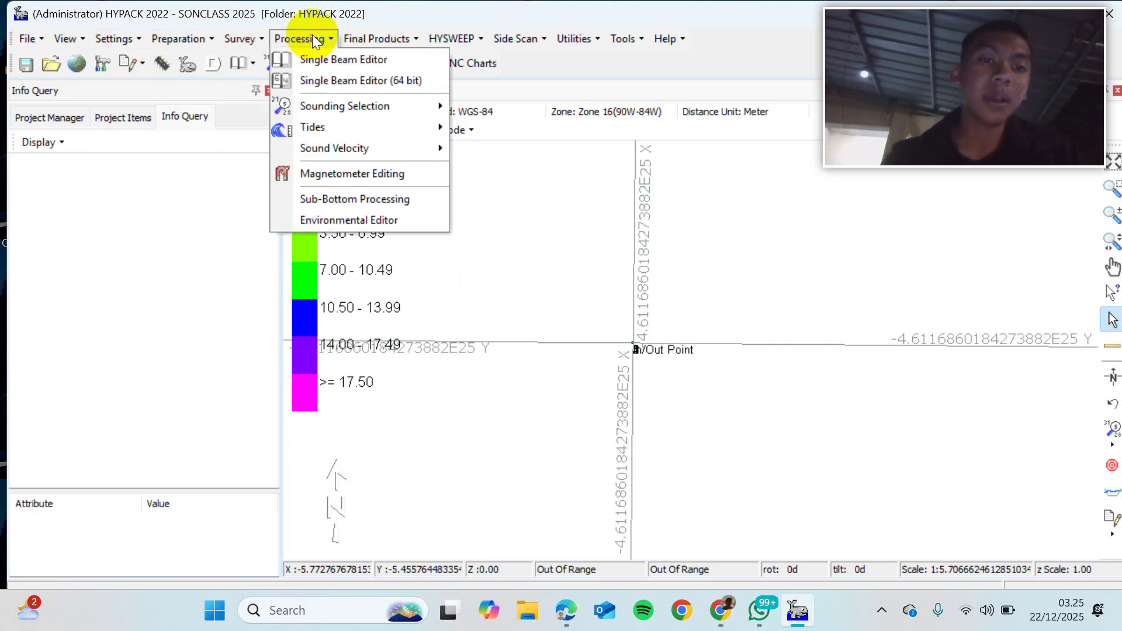
mouse_move(302, 135)
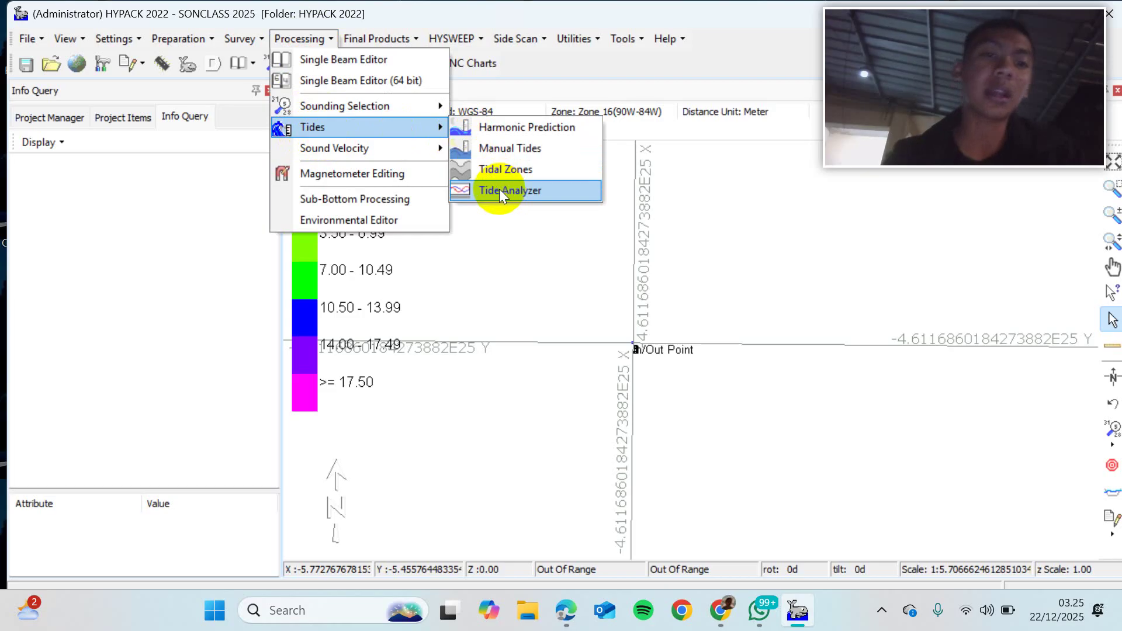
mouse_move(345, 145)
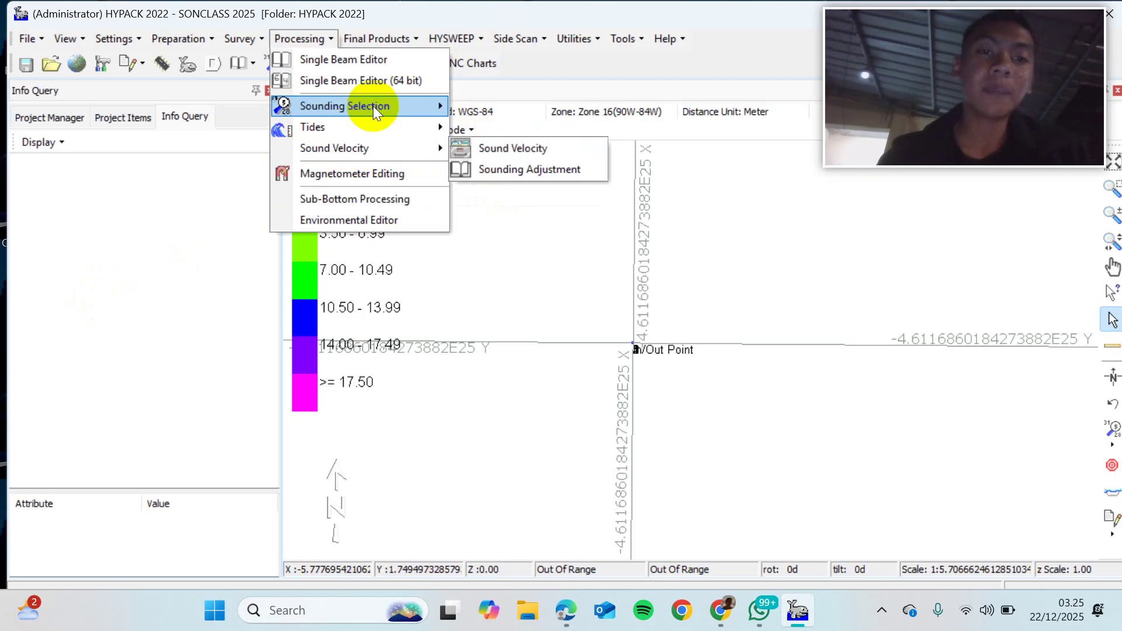
mouse_move(373, 107)
Step: Revisit the Settings and View commands and display the Sounding Colors options
mouse_move(142, 38)
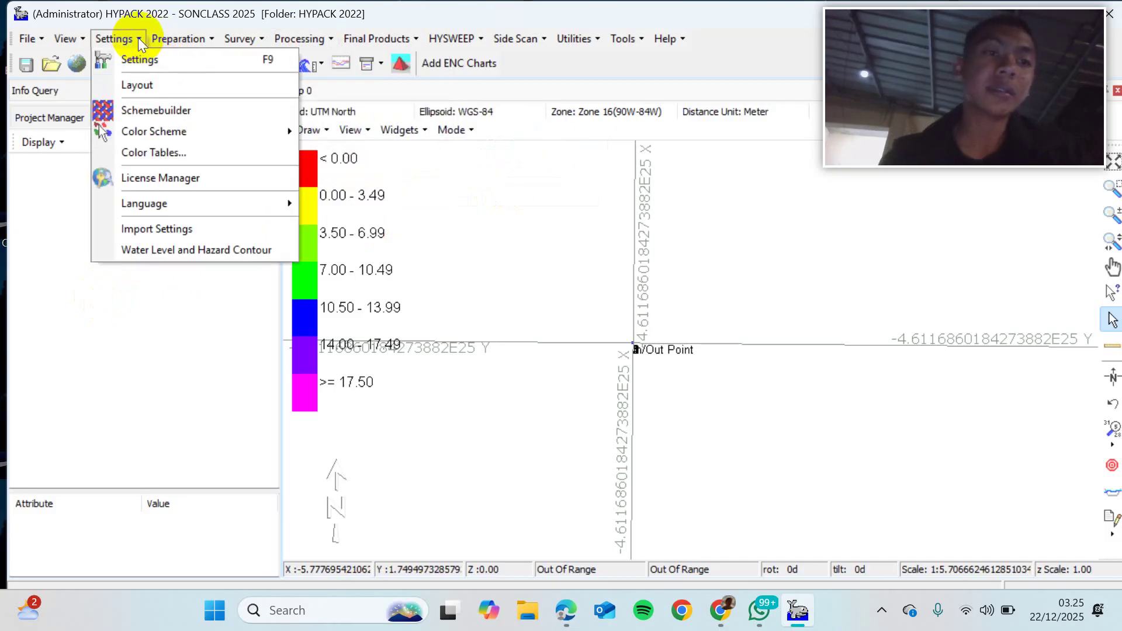
mouse_move(63, 38)
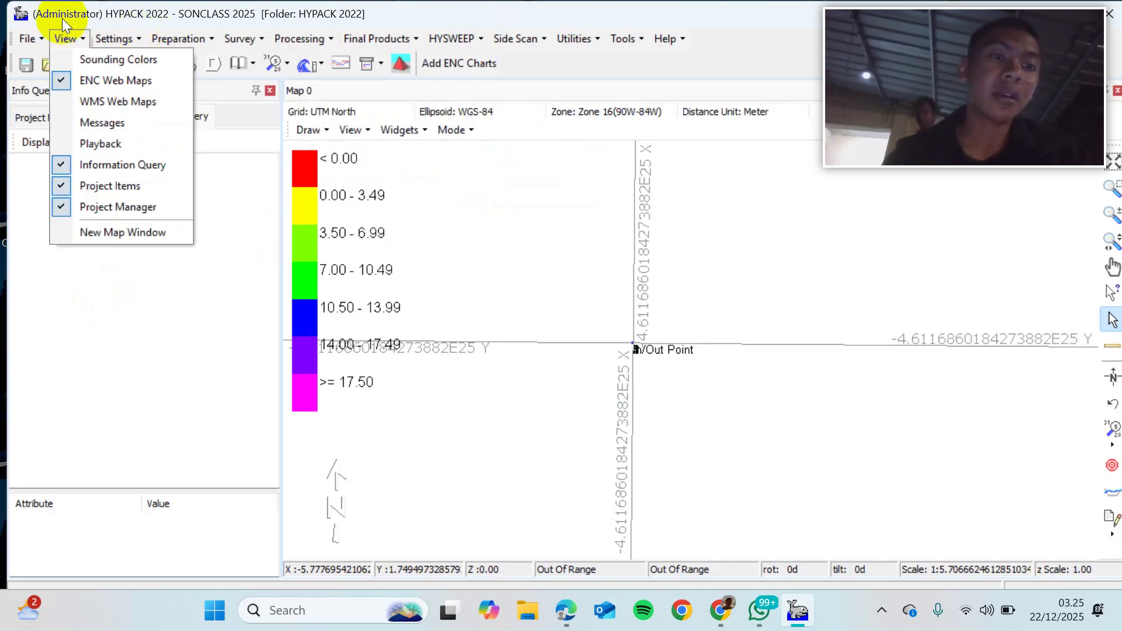
left_click(65, 58)
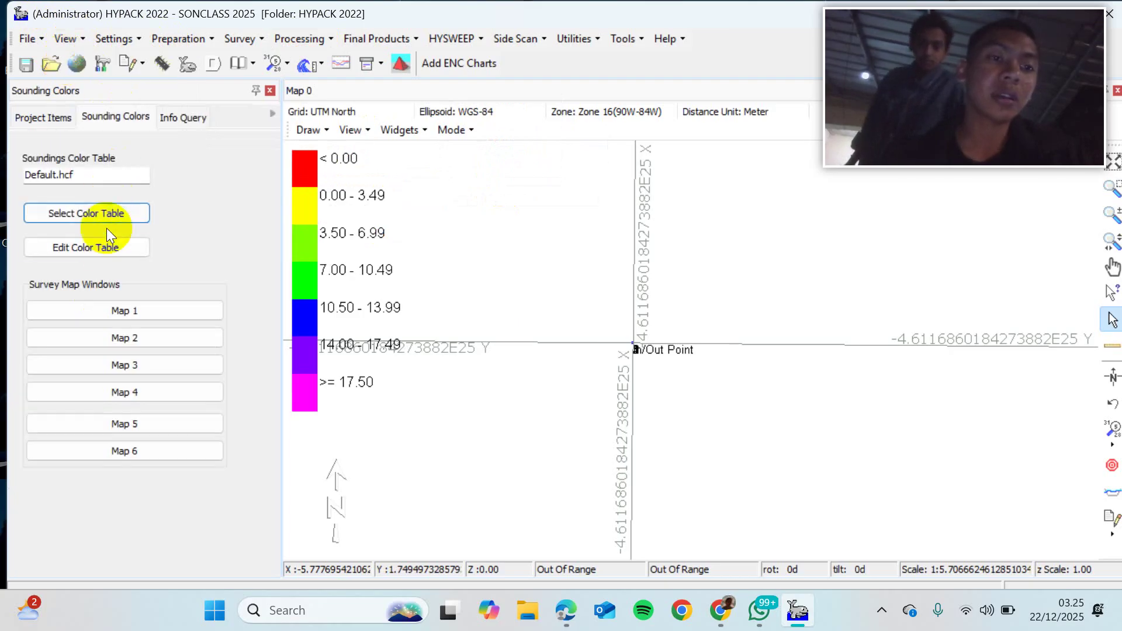
Step: Run through the command groups once more from File through Final Products to Help
left_click(30, 37)
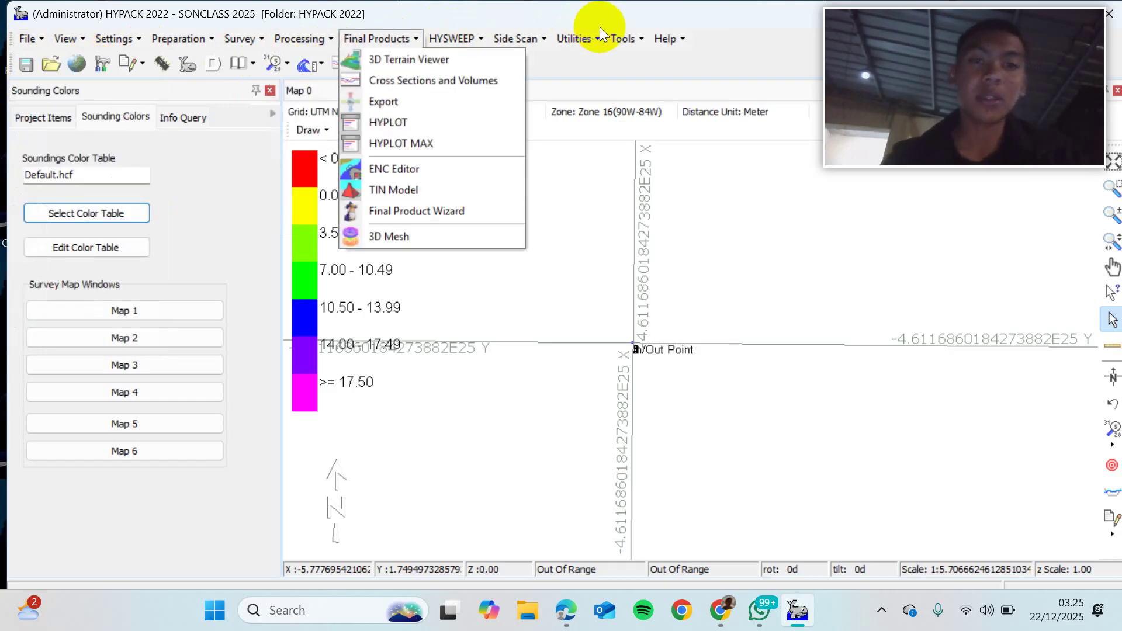
mouse_move(666, 39)
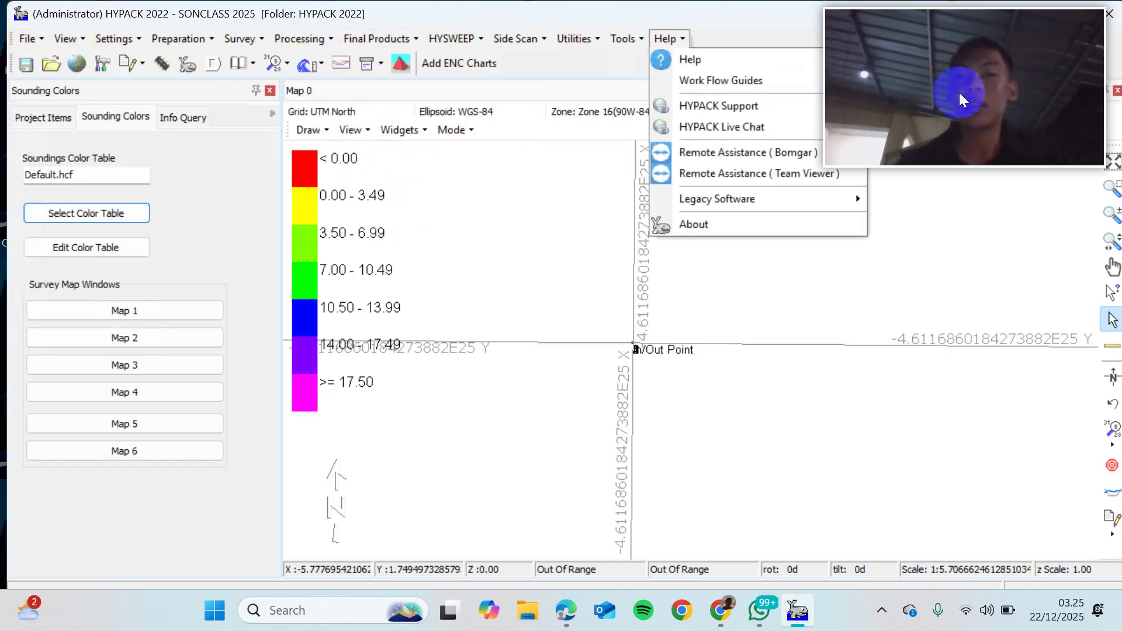